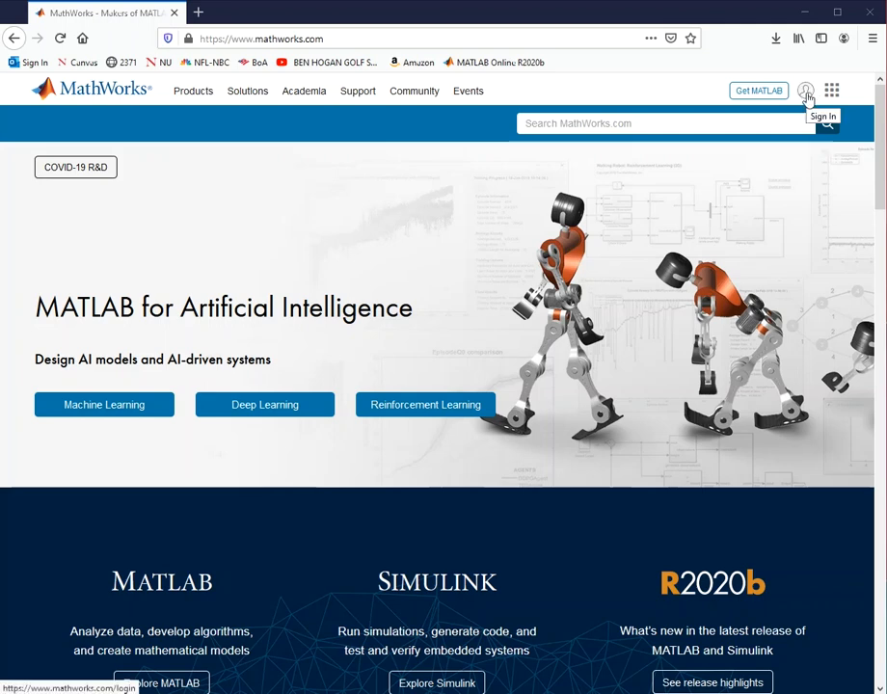
# Open MATLAB Online R2020b from the bookmarked link and create a blank Simulink model in its own window.
pyautogui.click(806, 94)
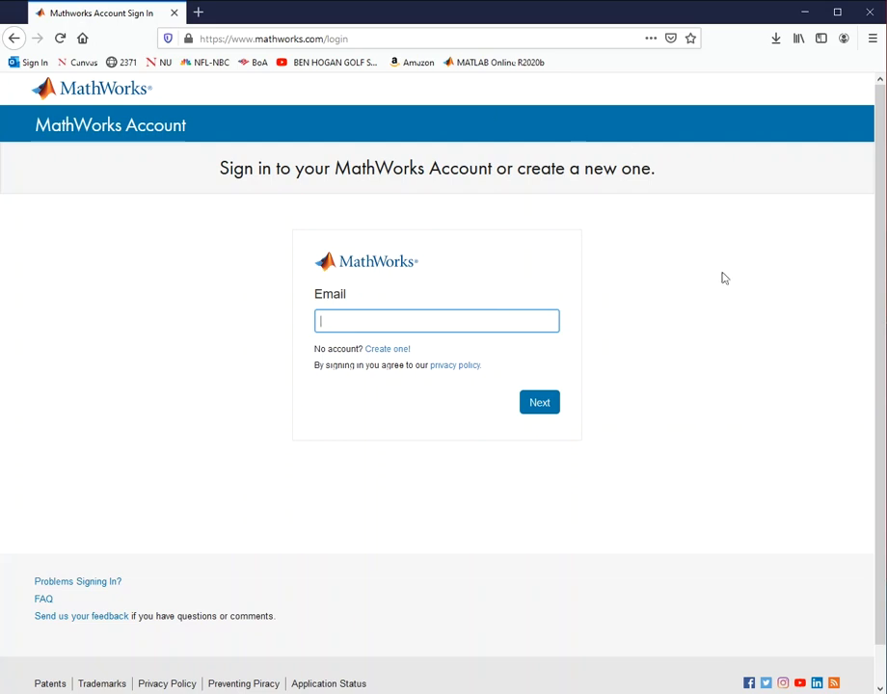
pyautogui.click(485, 64)
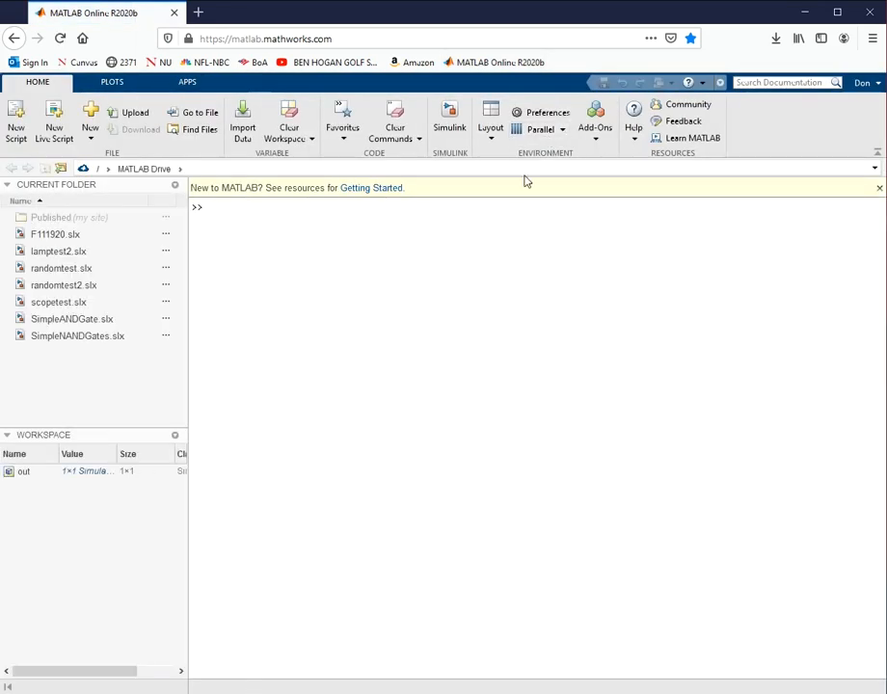
pyautogui.click(451, 121)
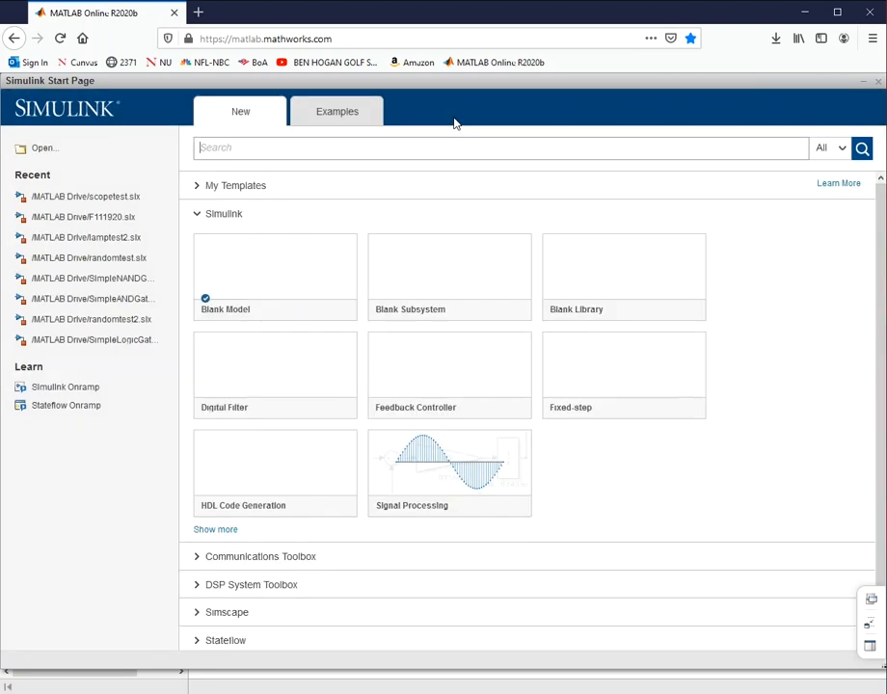
pyautogui.moveTo(287, 286)
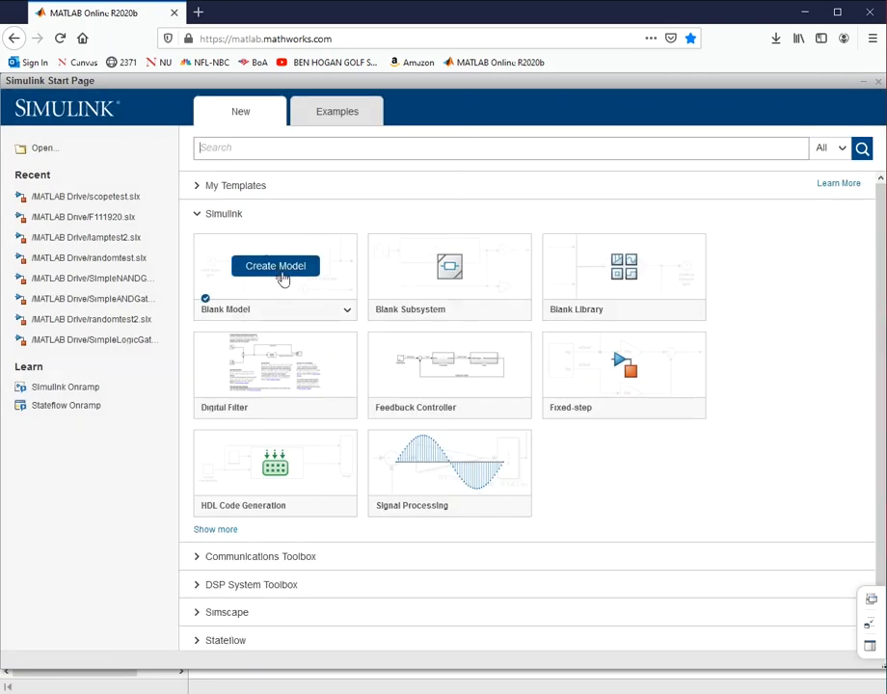
pyautogui.click(282, 277)
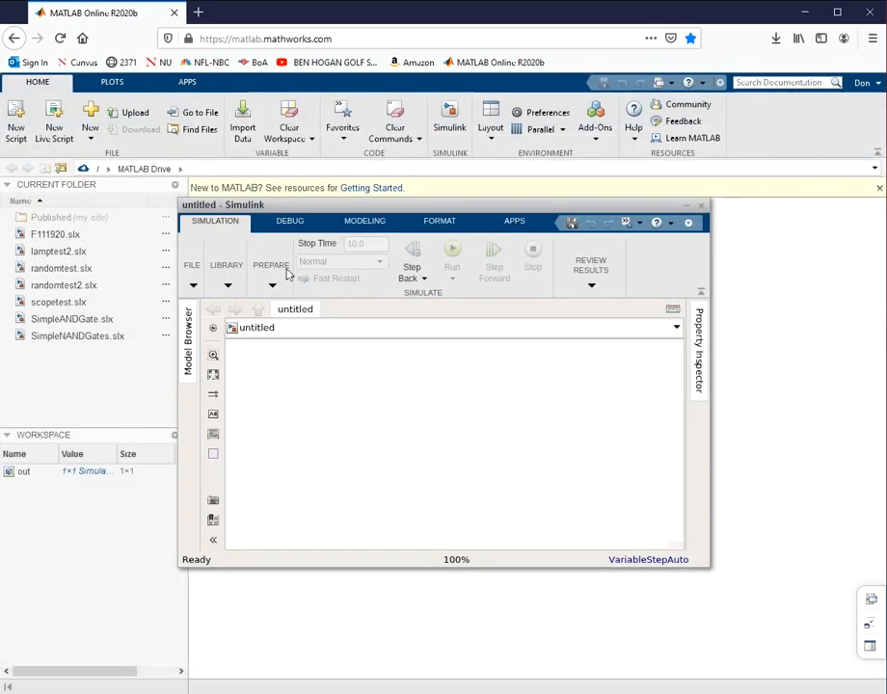
pyautogui.moveTo(409, 208); pyautogui.dragTo(482, 229)
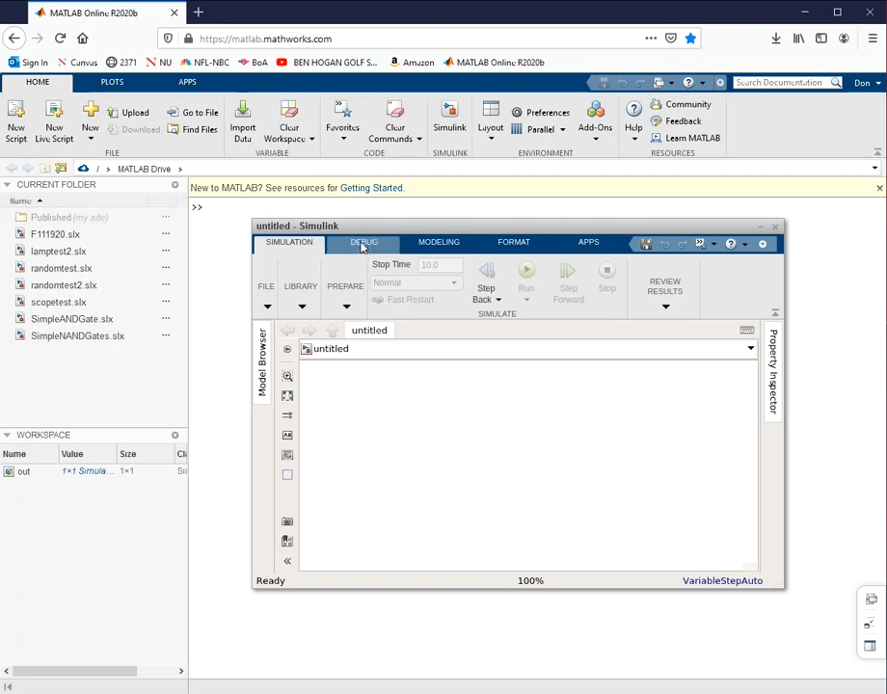
# Open the Simulink Library Browser and look through the blocks in the Dashboard library.
pyautogui.click(299, 301)
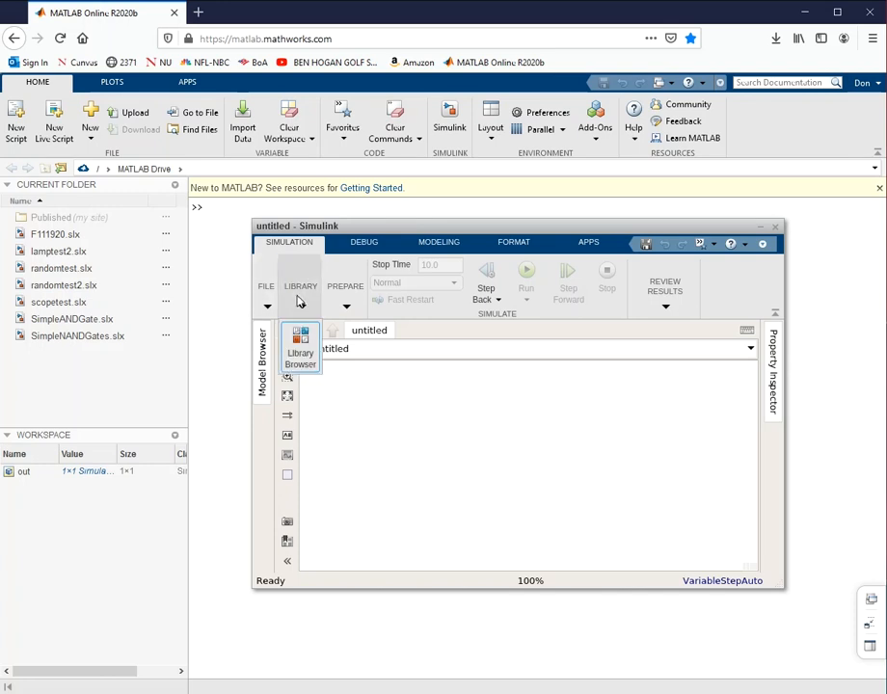
pyautogui.click(299, 352)
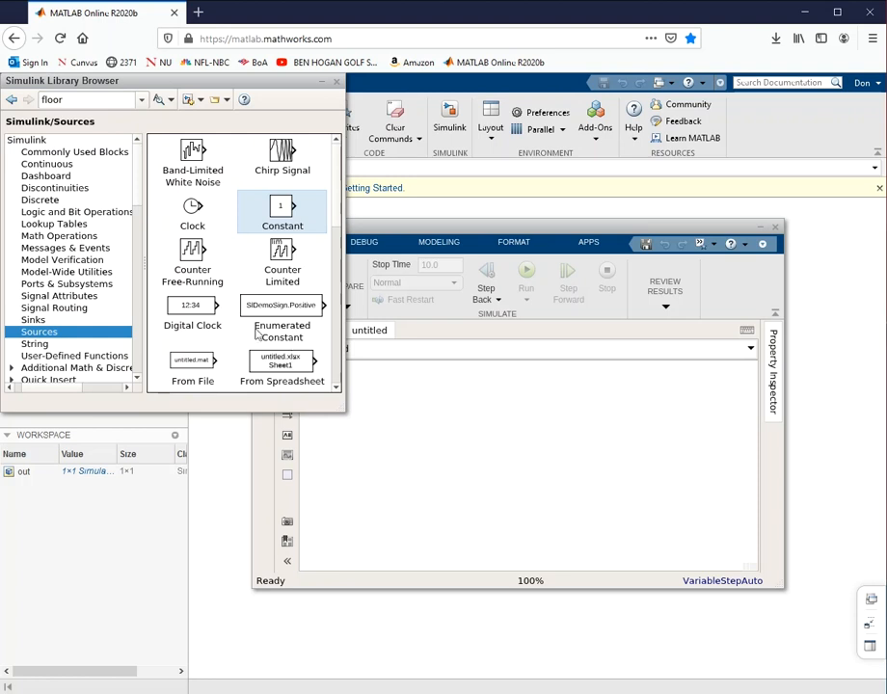
pyautogui.click(55, 176)
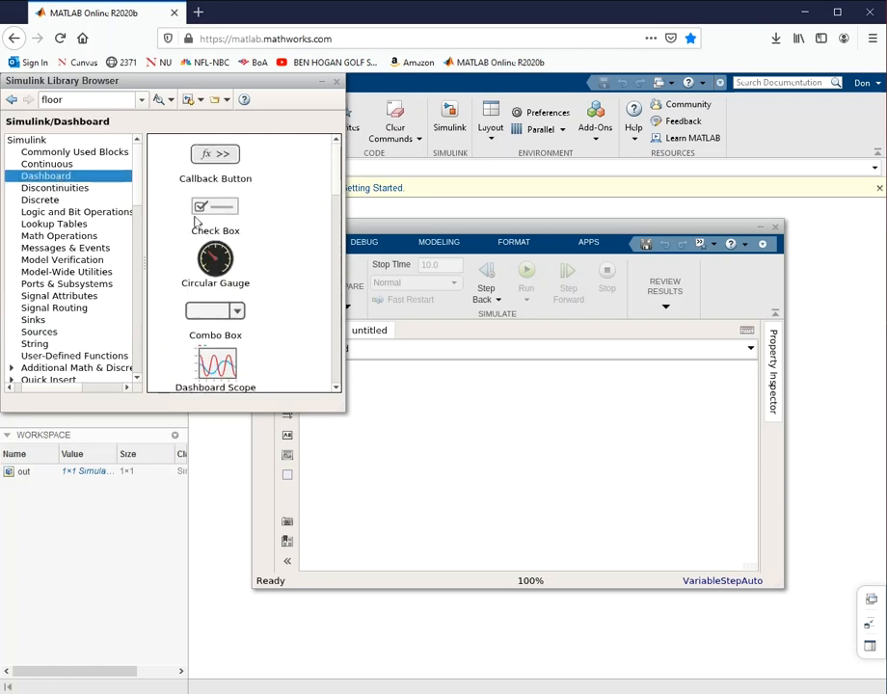
pyautogui.scroll(-4, 267, 232)
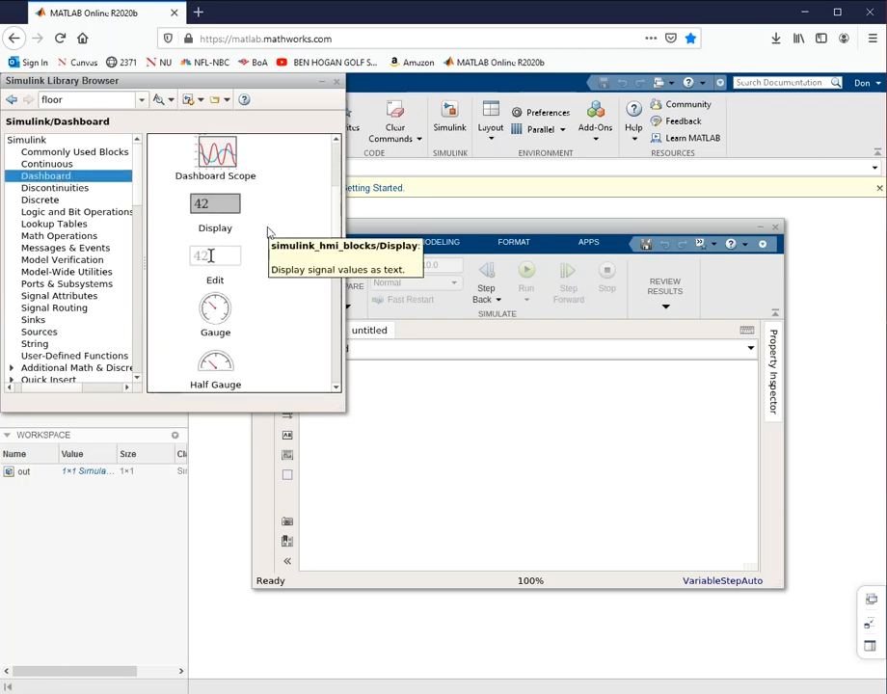
# Add a Logical Operator block from the Logic and Bit Operations library to the blank model.
pyautogui.click(53, 212)
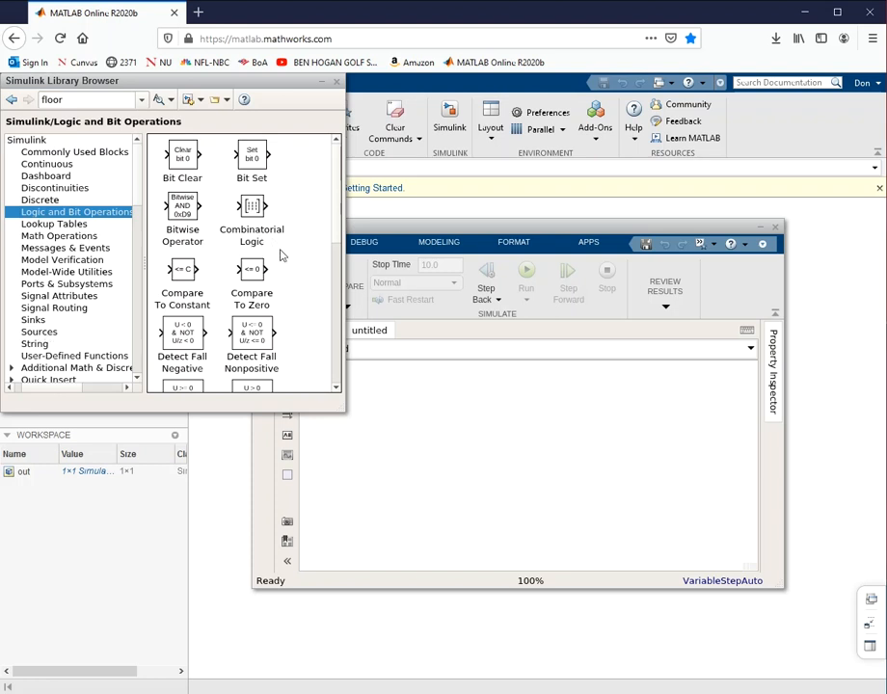
pyautogui.scroll(-6, 281, 254)
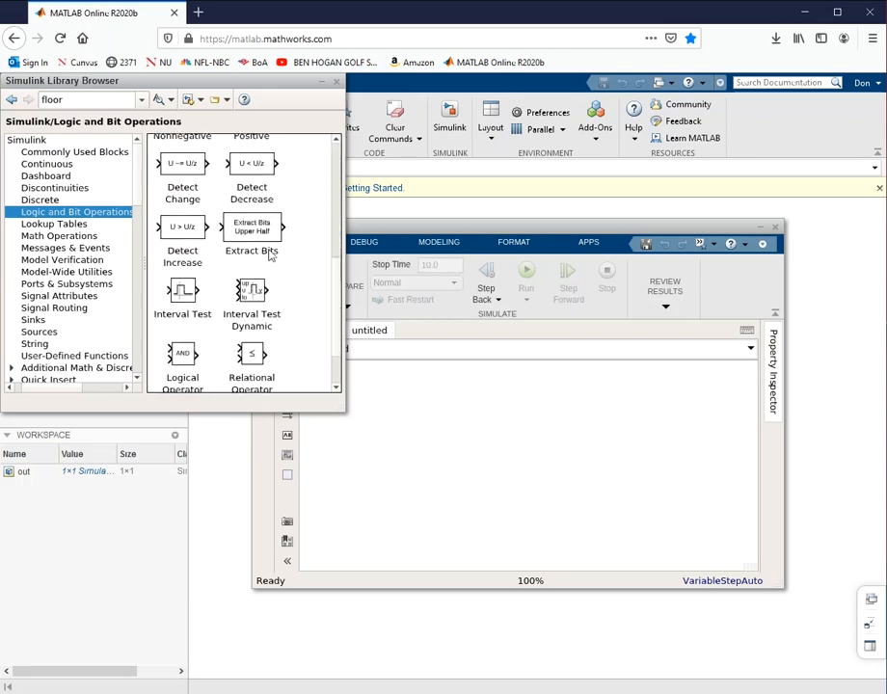
pyautogui.scroll(-2, 271, 254)
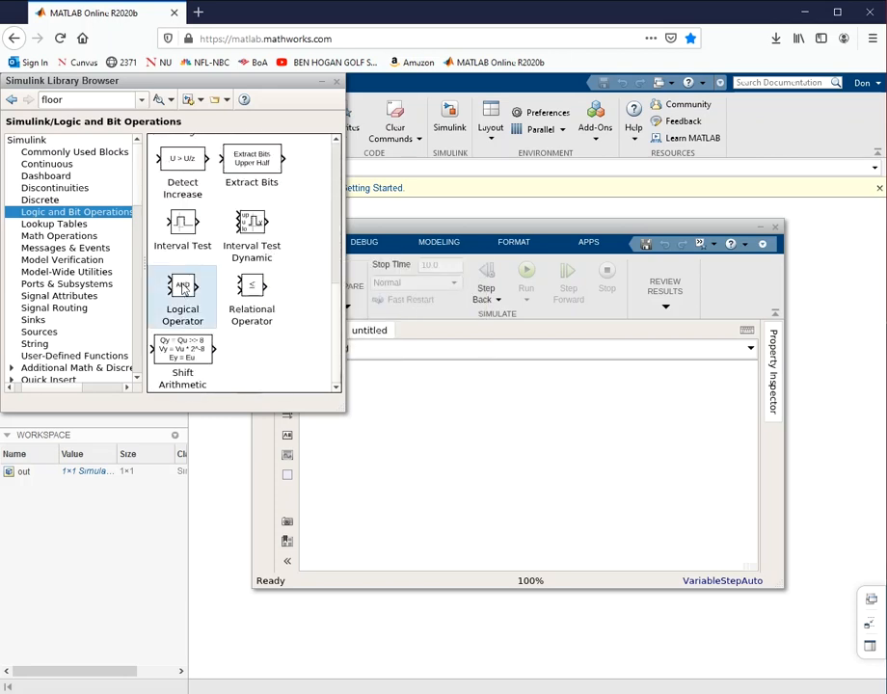
pyautogui.moveTo(182, 287); pyautogui.dragTo(425, 440)
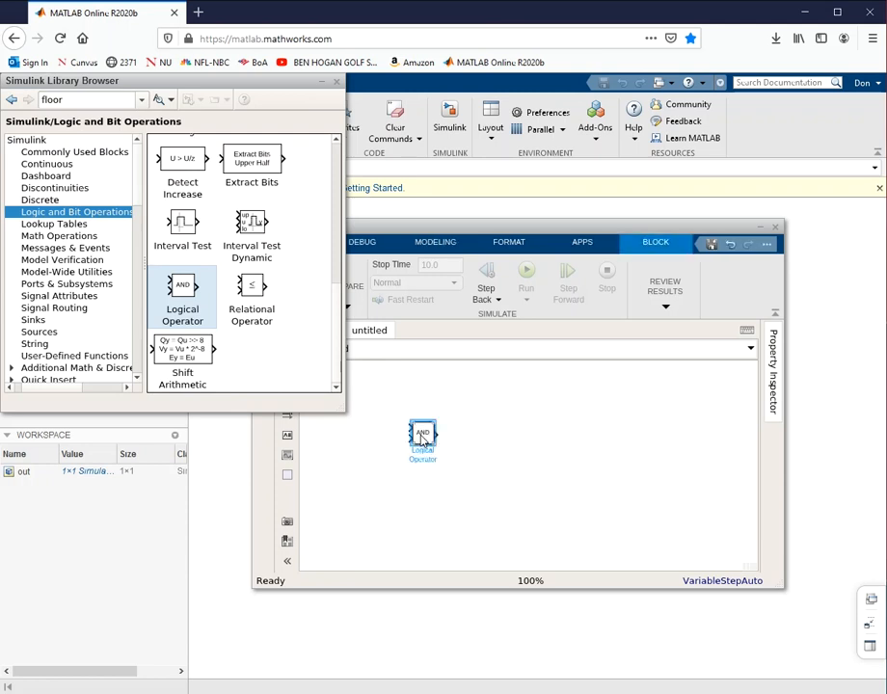
# Set the Logical Operator block's operator to NAND and its icon shape to distinctive.
pyautogui.doubleClick(422, 436)
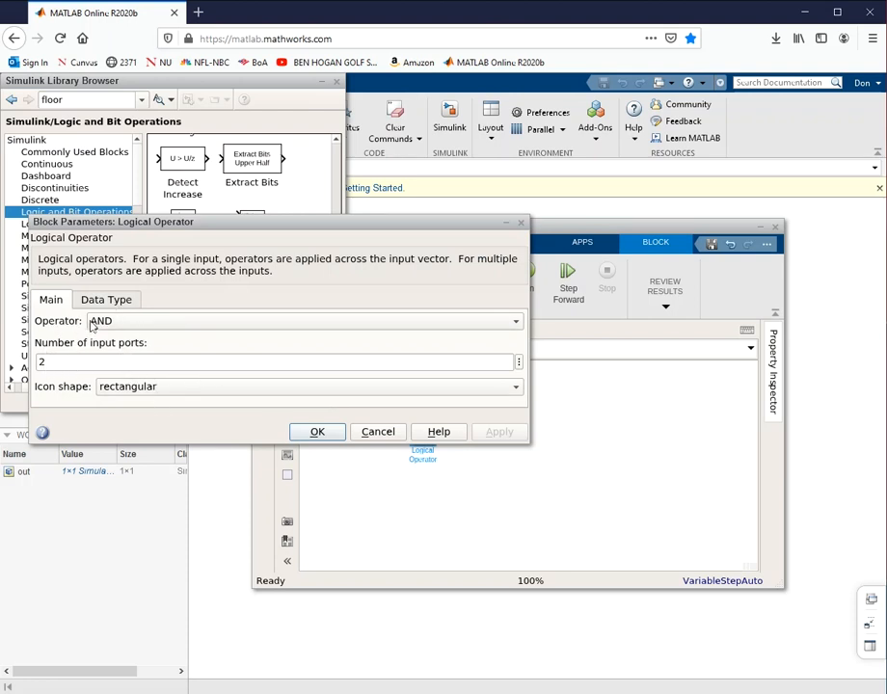
pyautogui.click(515, 326)
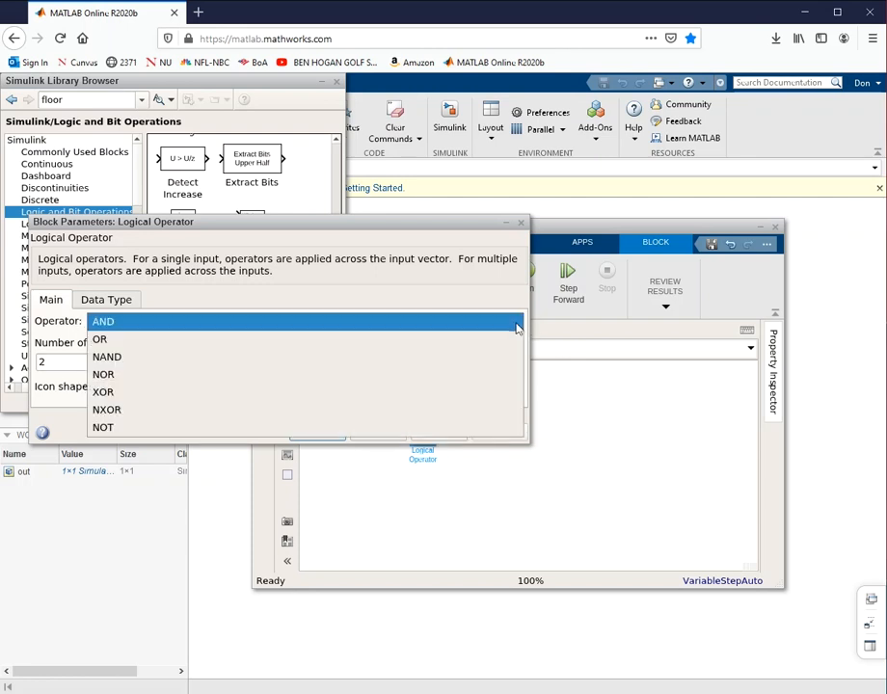
pyautogui.click(169, 365)
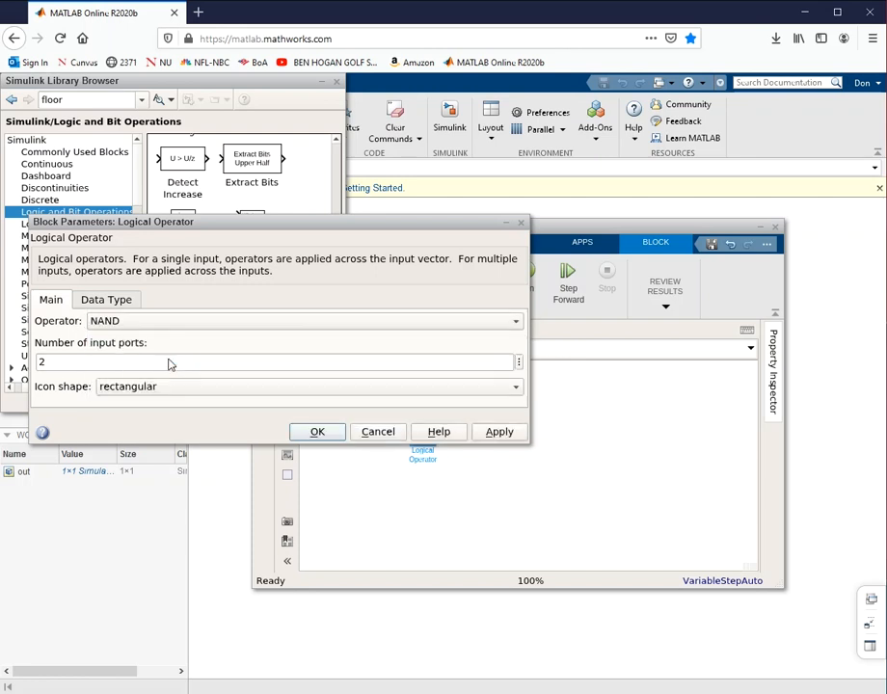
pyautogui.click(158, 389)
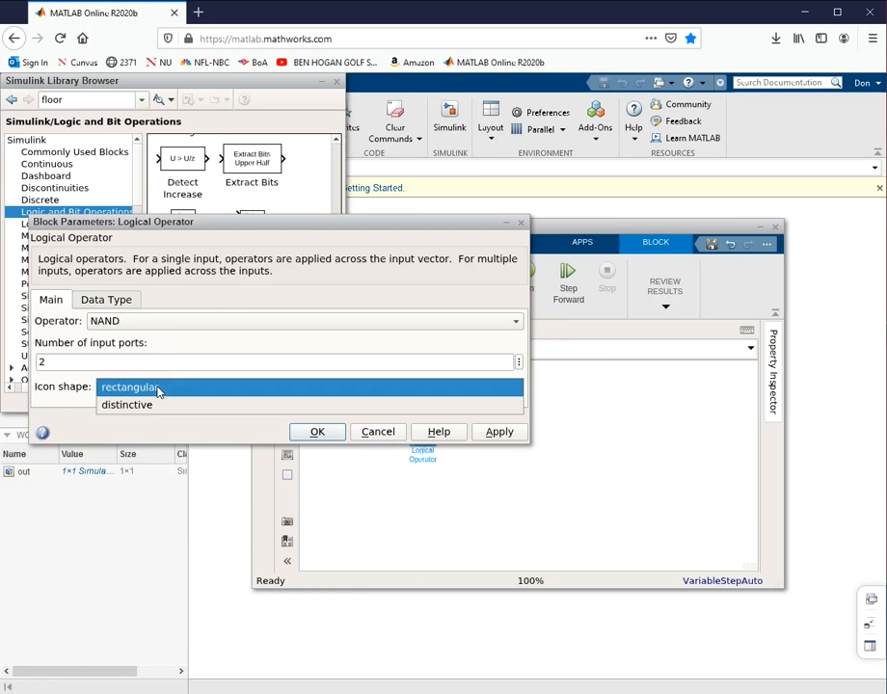
pyautogui.click(157, 406)
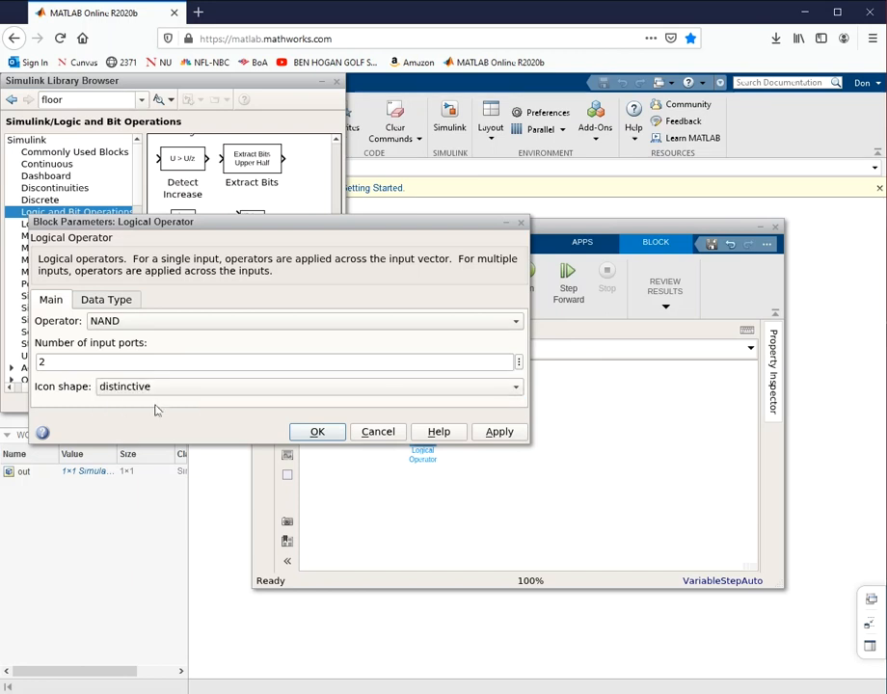
pyautogui.click(341, 434)
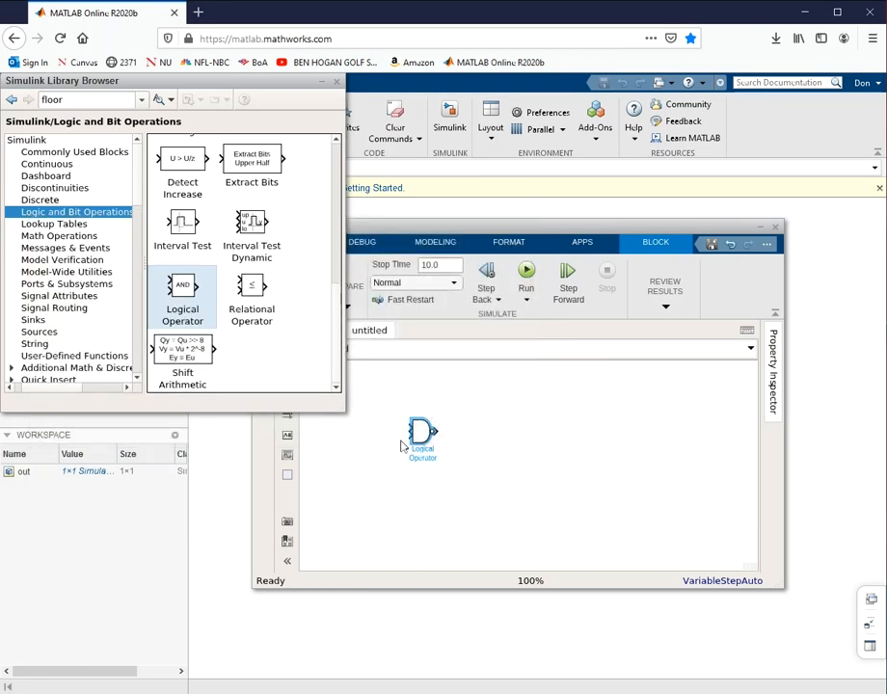
# Place a Constant block from the Sources library before the NAND gate and wire it to the gate's upper input.
pyautogui.moveTo(510, 224); pyautogui.dragTo(532, 275)
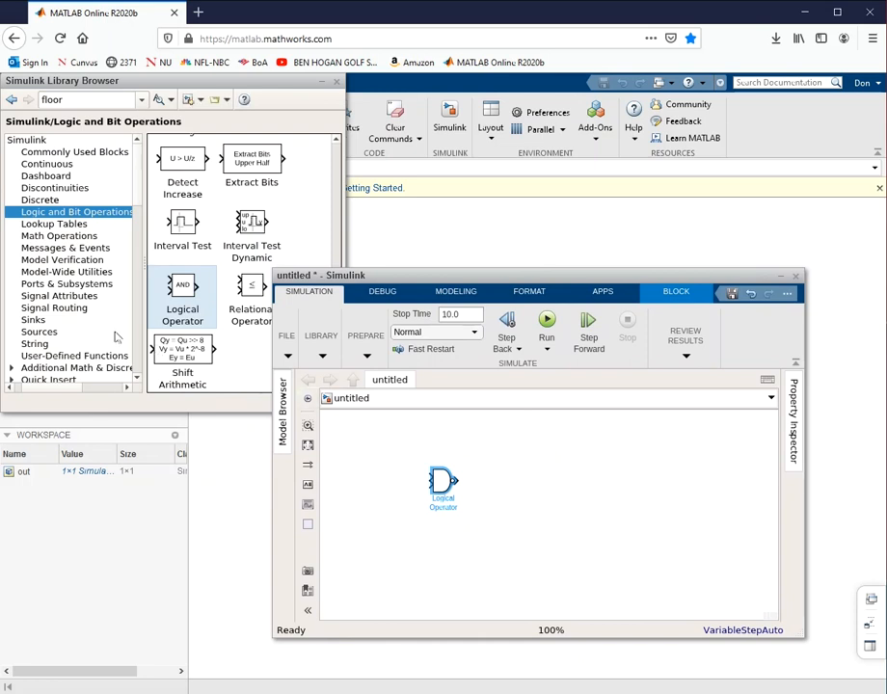
pyautogui.click(39, 332)
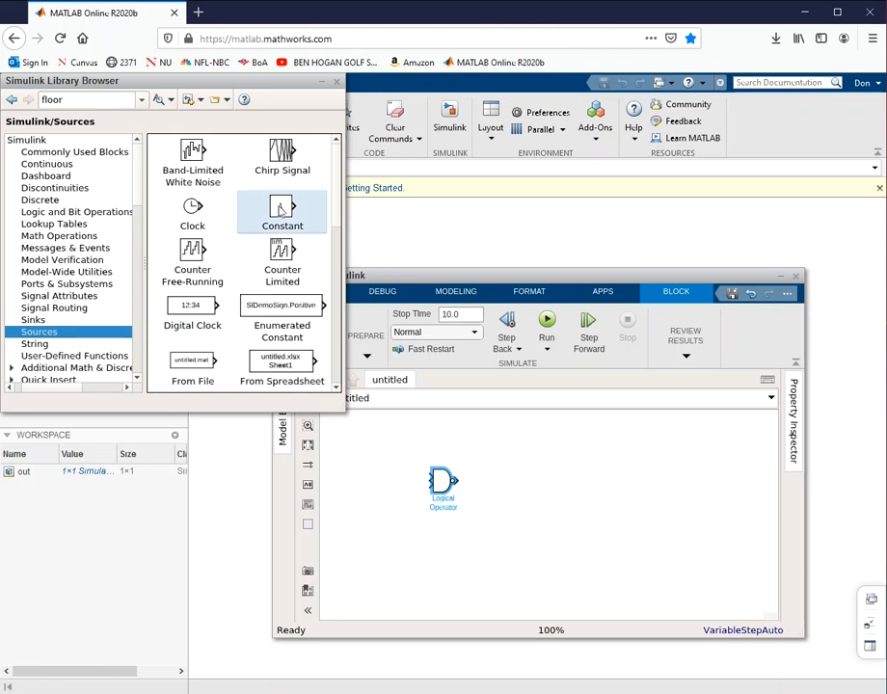
pyautogui.moveTo(283, 210); pyautogui.dragTo(436, 482)
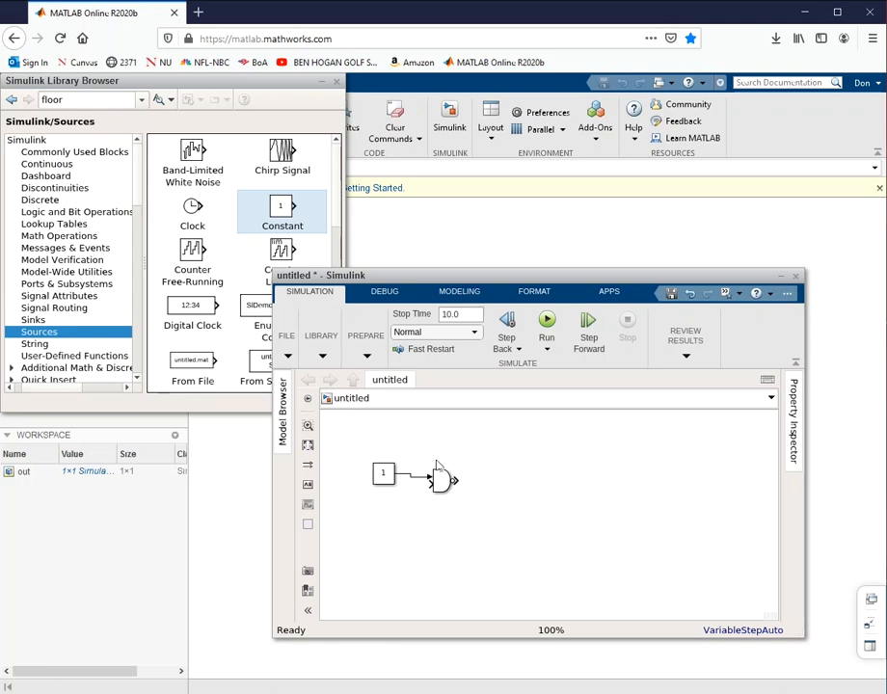
# Duplicate the Constant block directly below the original and wire the copy to the NAND gate's lower input.
pyautogui.click(383, 474)
pyautogui.click(386, 476)
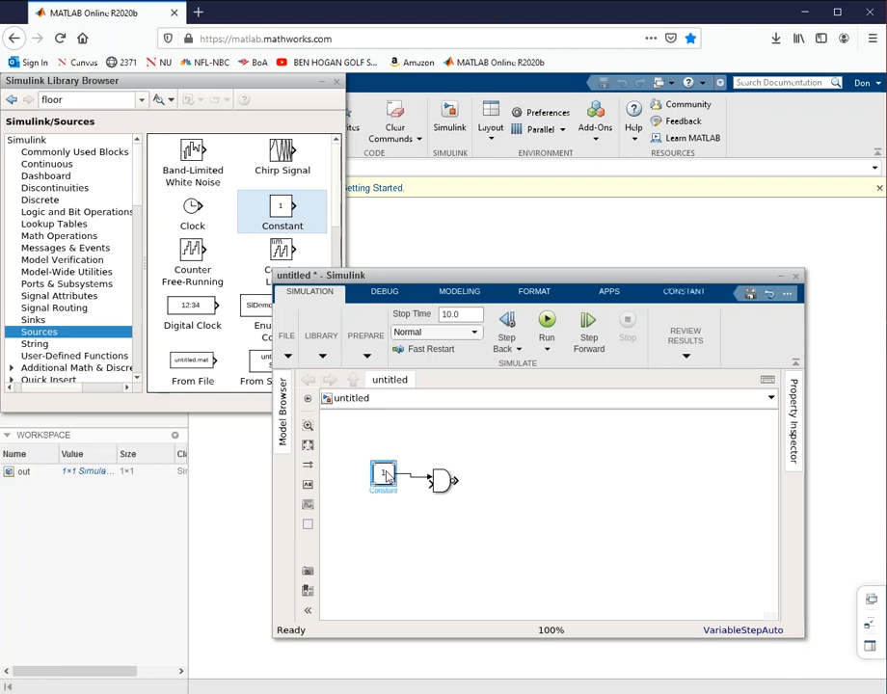
pyautogui.moveTo(386, 476); pyautogui.dragTo(390, 517)
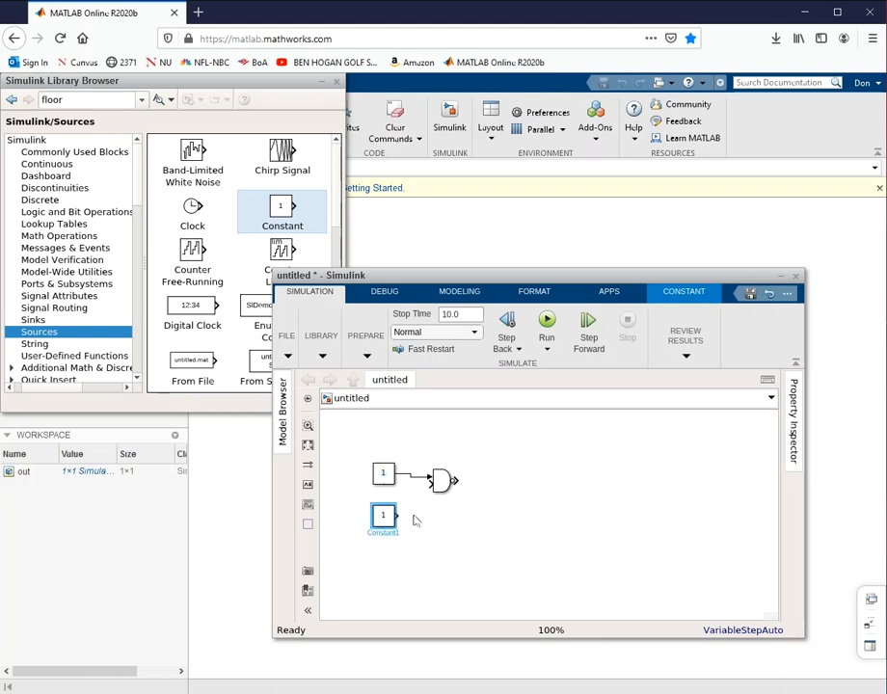
pyautogui.moveTo(399, 518); pyautogui.dragTo(434, 487)
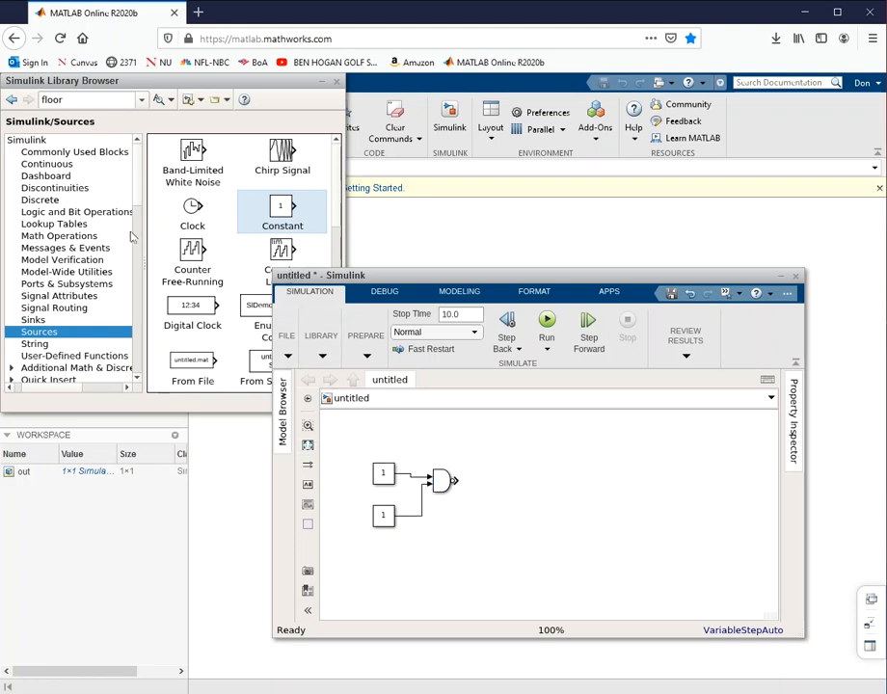
# Add a Lamp block from the Dashboard library to the model, beyond the NAND gate's output.
pyautogui.click(60, 176)
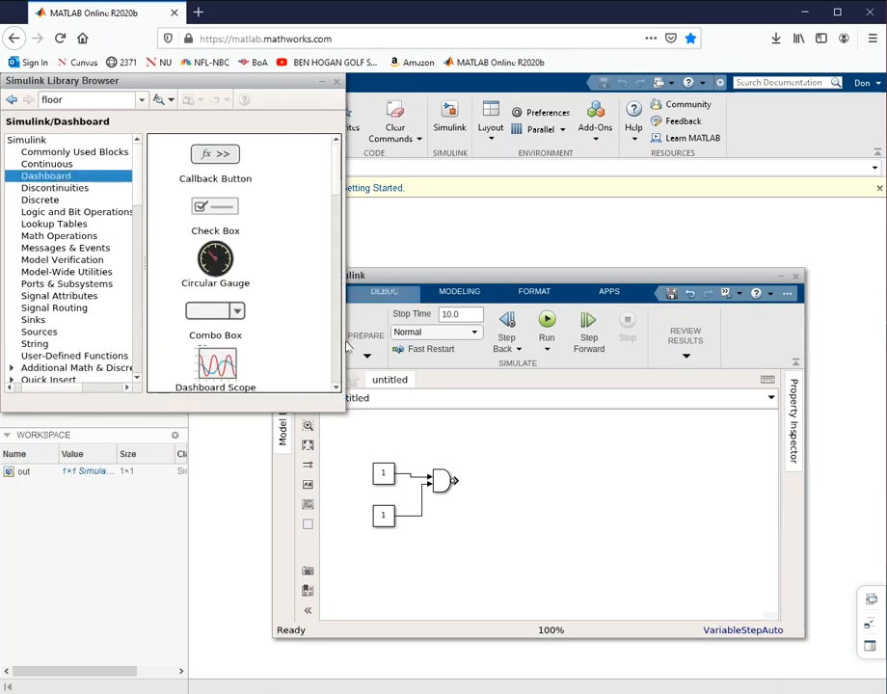
pyautogui.scroll(-3, 336, 357)
pyautogui.scroll(-3, 334, 356)
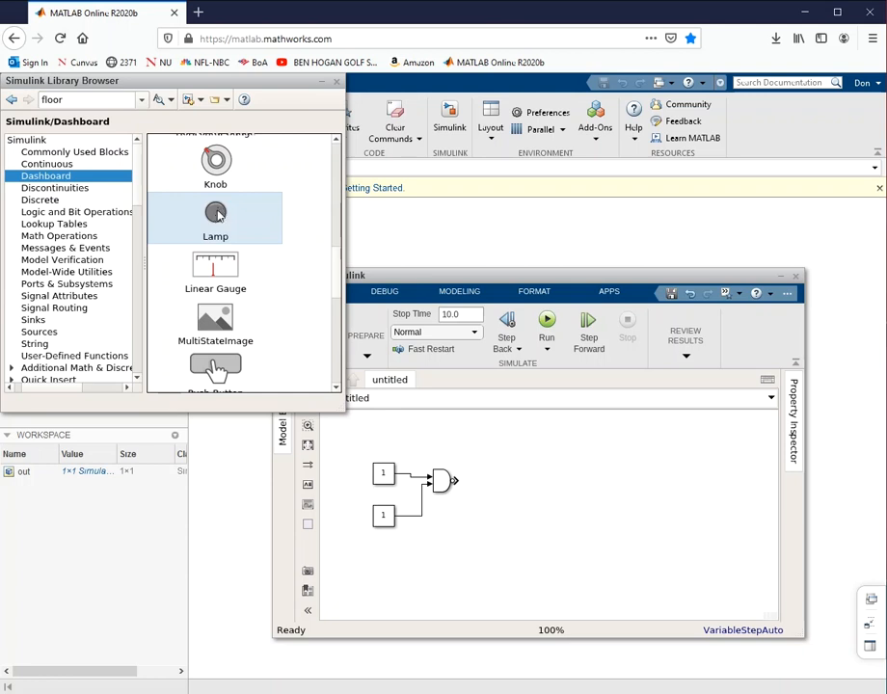
pyautogui.moveTo(218, 216); pyautogui.dragTo(524, 488)
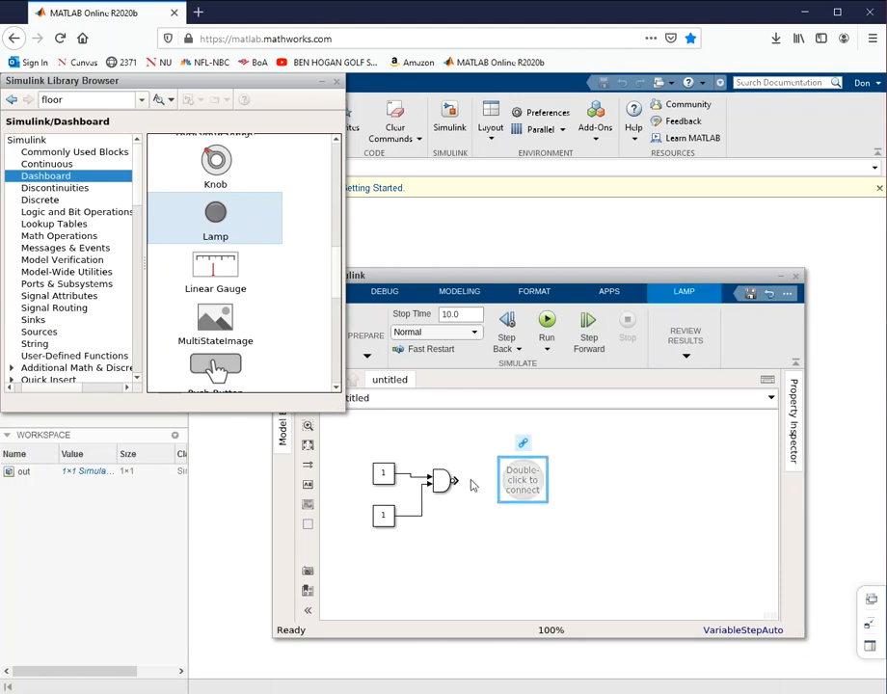
pyautogui.click(522, 443)
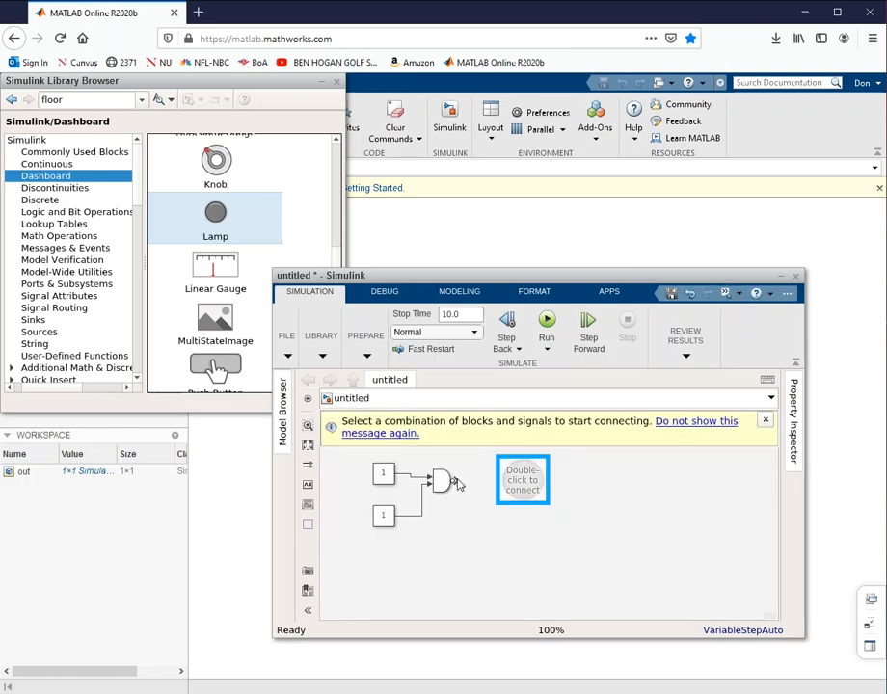
pyautogui.click(765, 421)
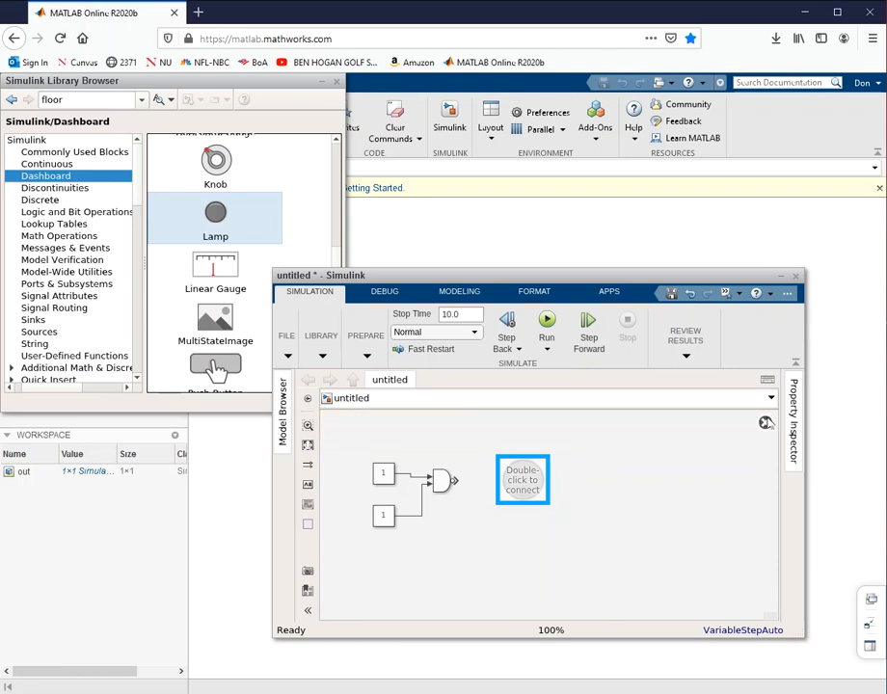
pyautogui.click(766, 423)
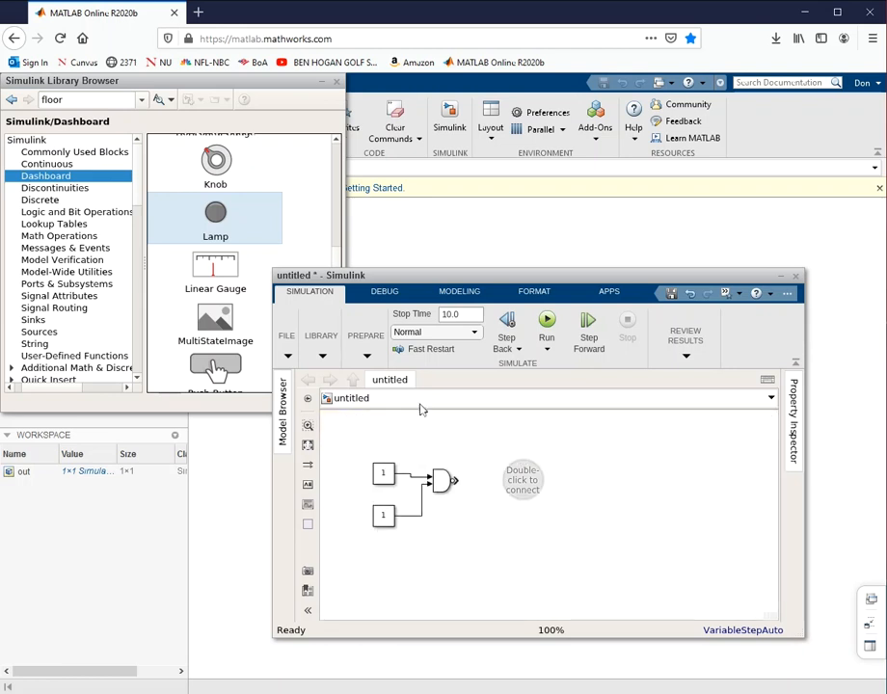
# Place an Out1 block from the Sinks library between the gate and the lamp, and wire the NAND output to it.
pyautogui.click(32, 319)
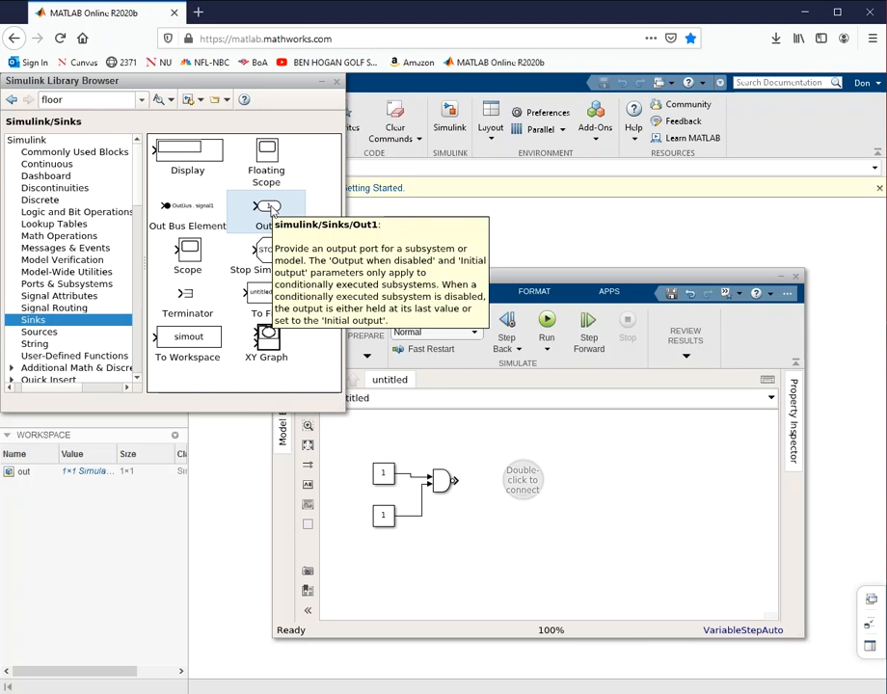
pyautogui.moveTo(272, 209); pyautogui.dragTo(485, 487)
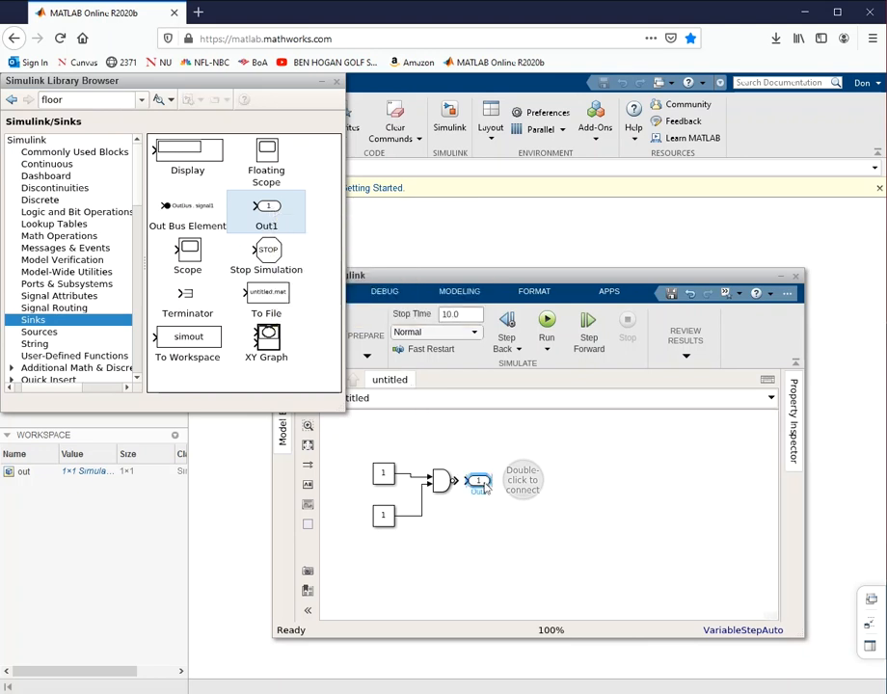
pyautogui.moveTo(453, 482); pyautogui.dragTo(472, 483)
# Connect the Lamp to the NAND gate's output signal, Logical Operator:1, and enlarge the lamp slightly.
pyautogui.click(525, 480)
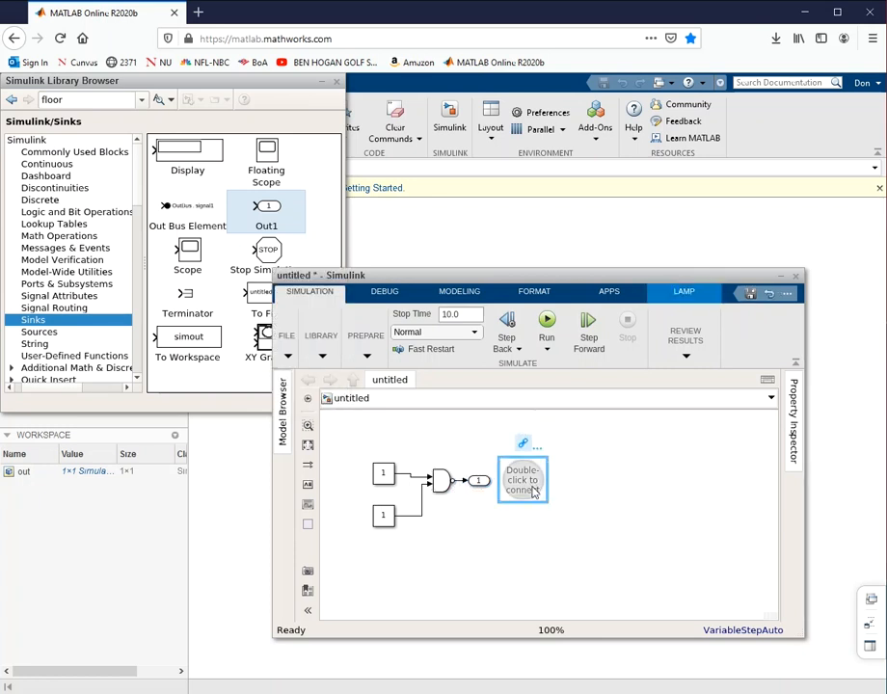
pyautogui.click(523, 444)
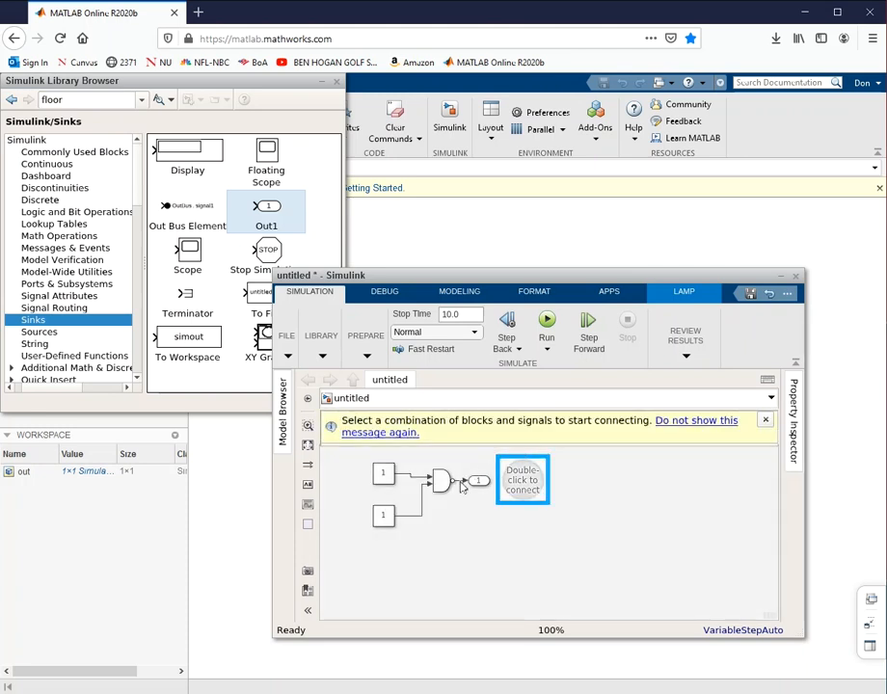
pyautogui.click(461, 486)
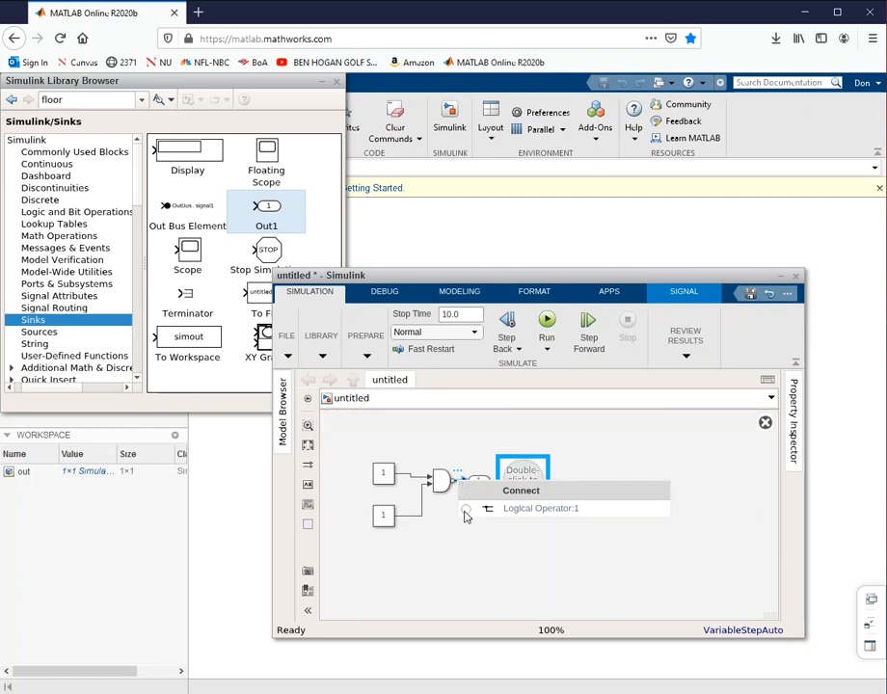
pyautogui.click(467, 511)
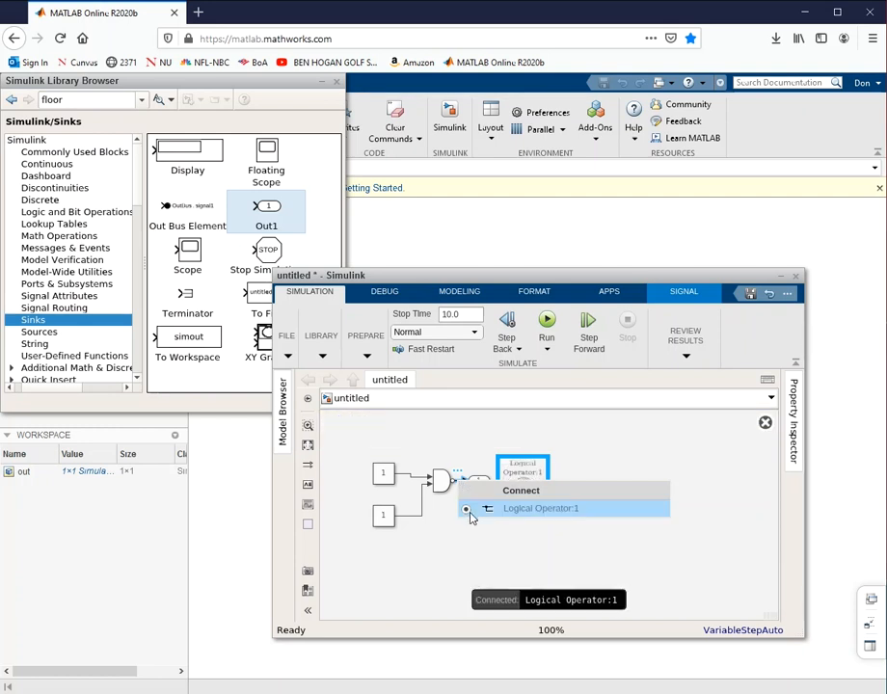
pyautogui.click(765, 425)
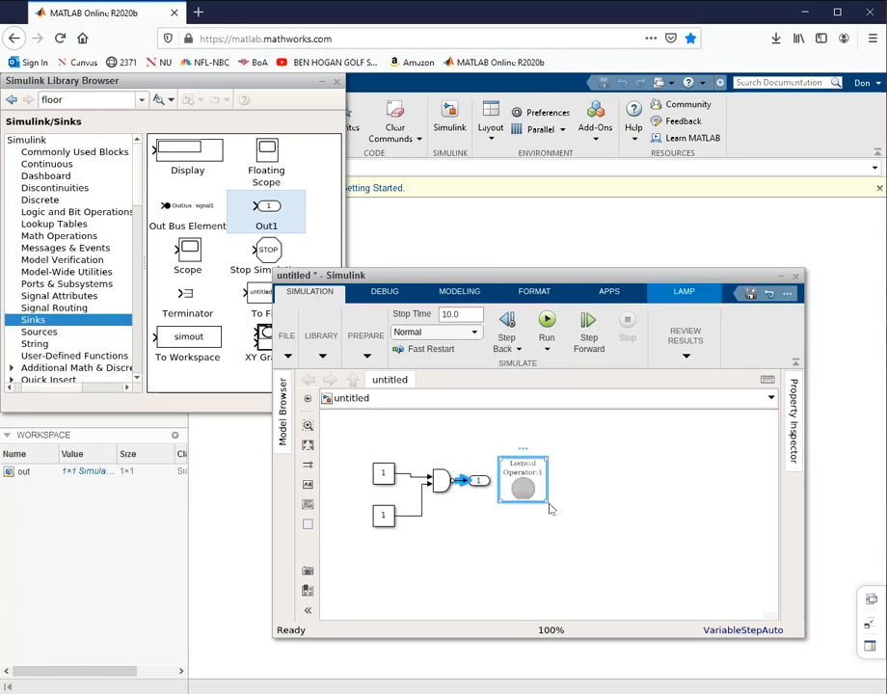
pyautogui.moveTo(549, 505); pyautogui.dragTo(570, 517)
pyautogui.click(610, 486)
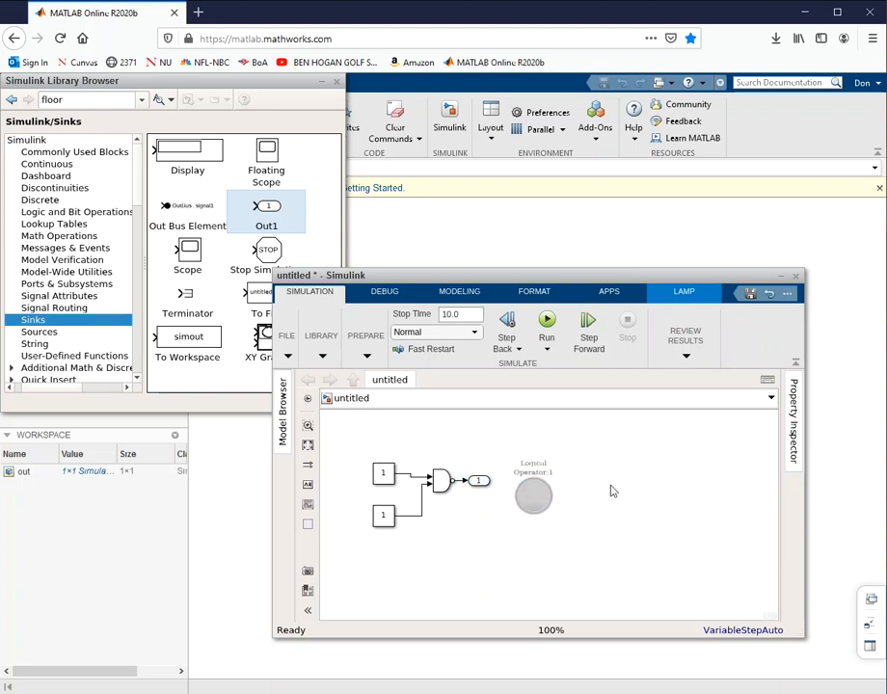
# Set the lamp's state 0 colour to orange-red and add a state 1 coloured green.
pyautogui.doubleClick(535, 494)
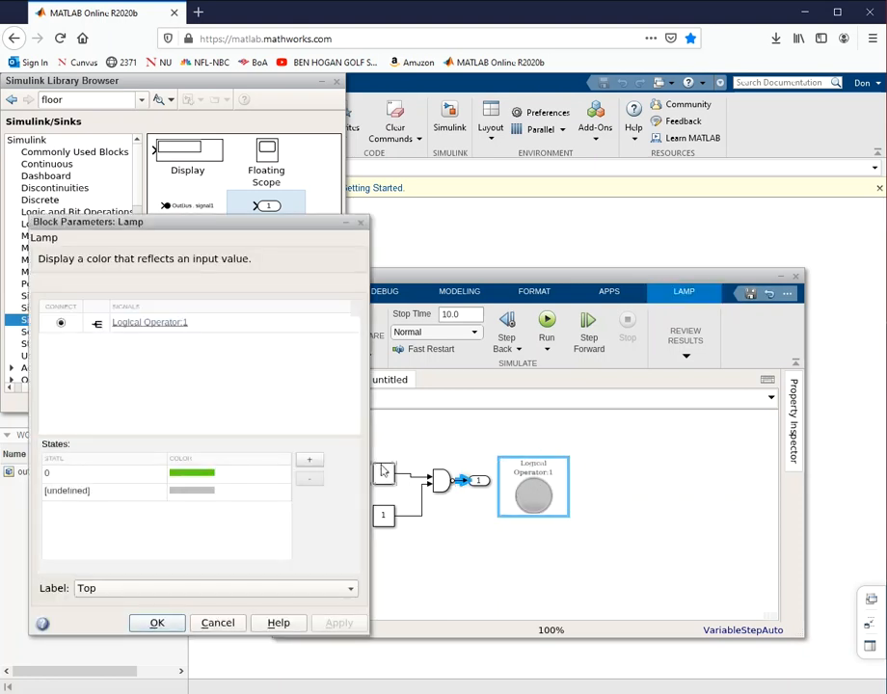
pyautogui.click(193, 476)
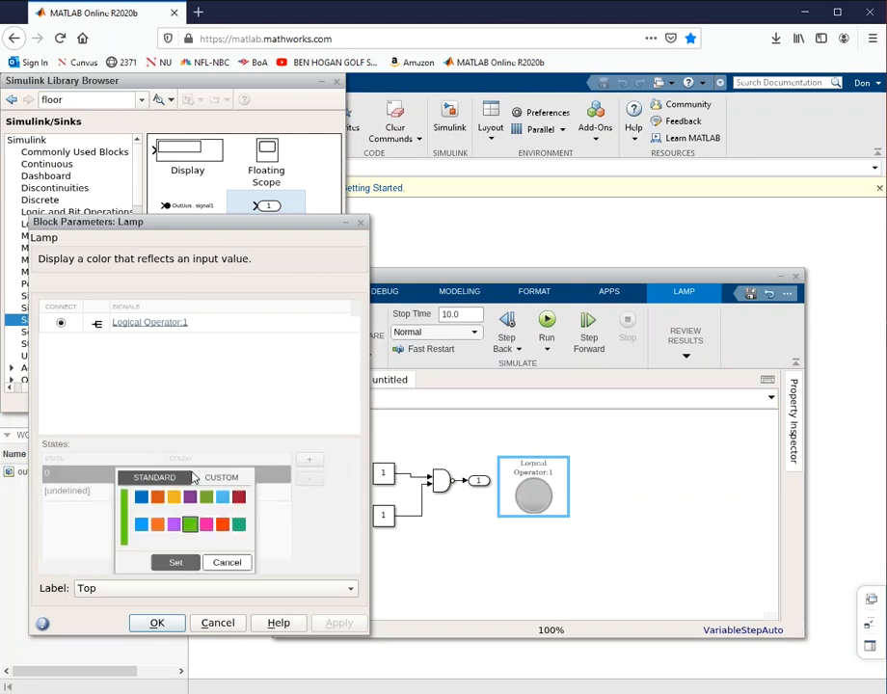
pyautogui.click(223, 526)
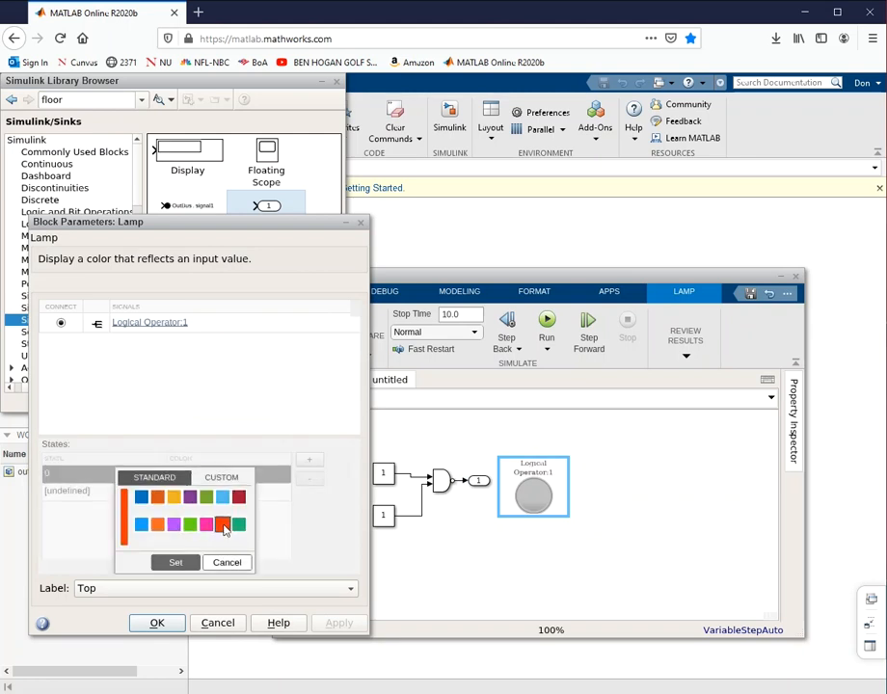
pyautogui.click(180, 562)
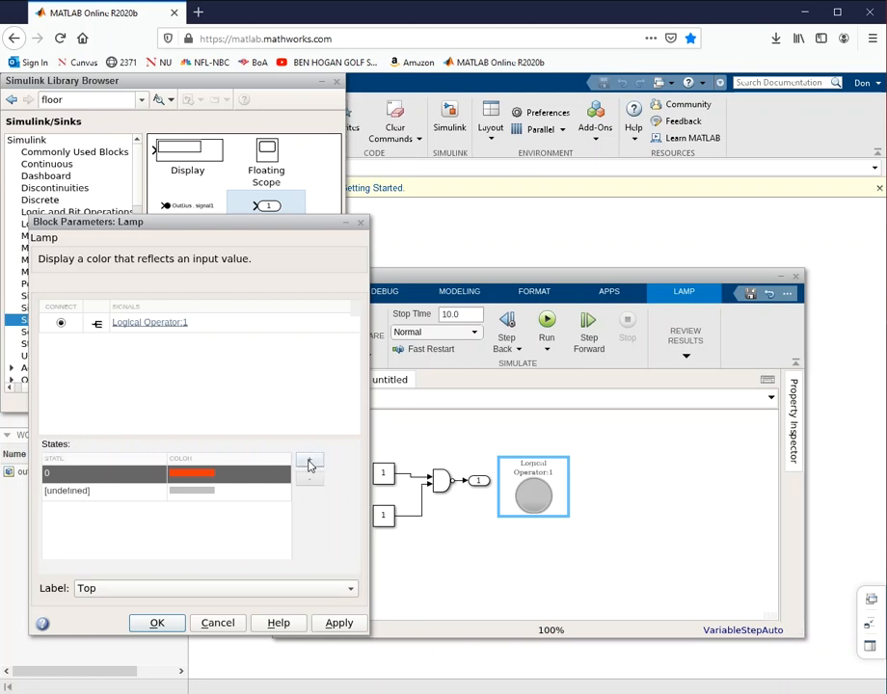
pyautogui.click(308, 460)
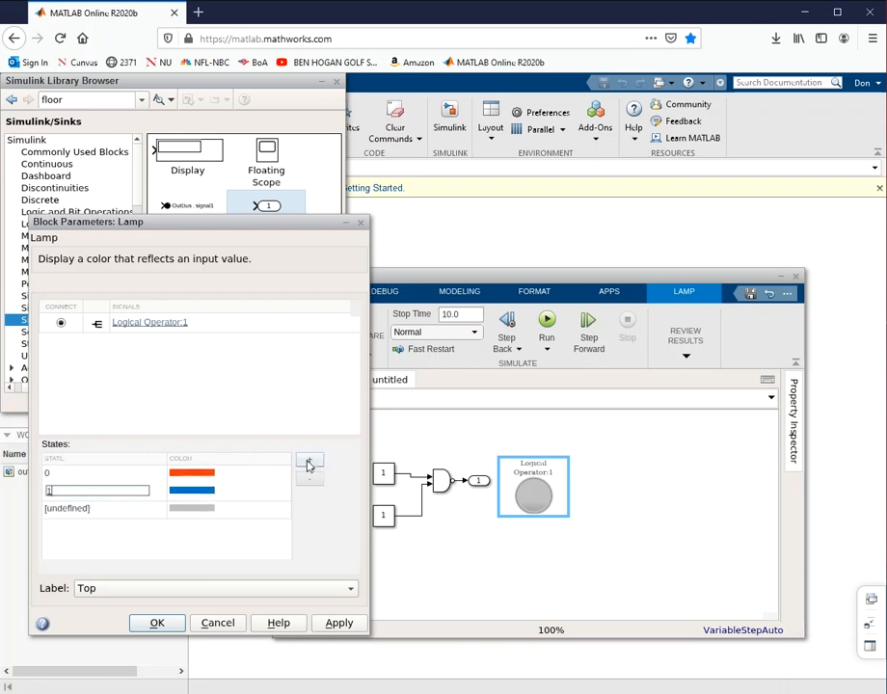
pyautogui.click(191, 494)
pyautogui.click(190, 526)
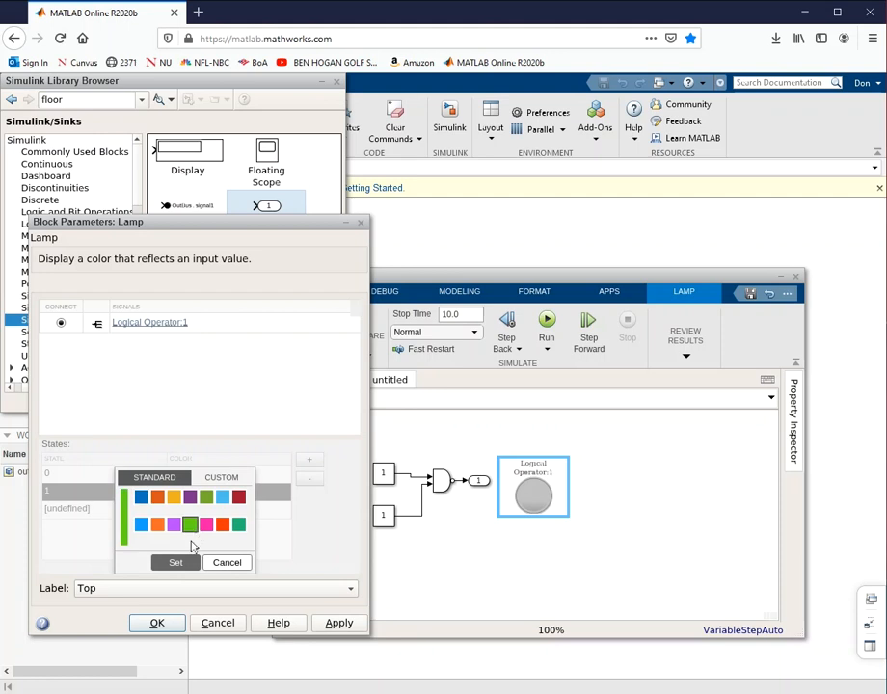
pyautogui.click(175, 563)
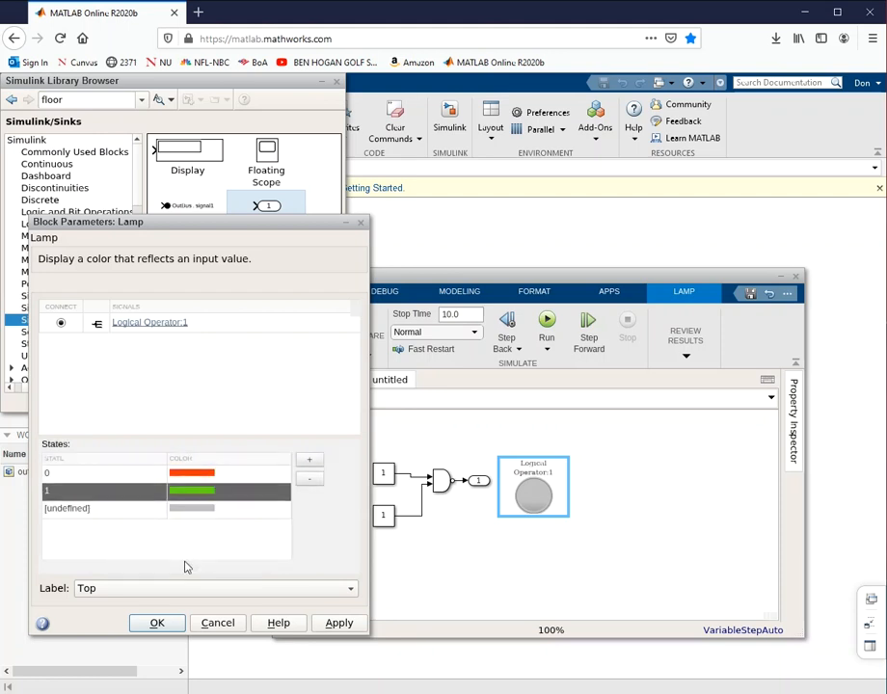
pyautogui.click(157, 623)
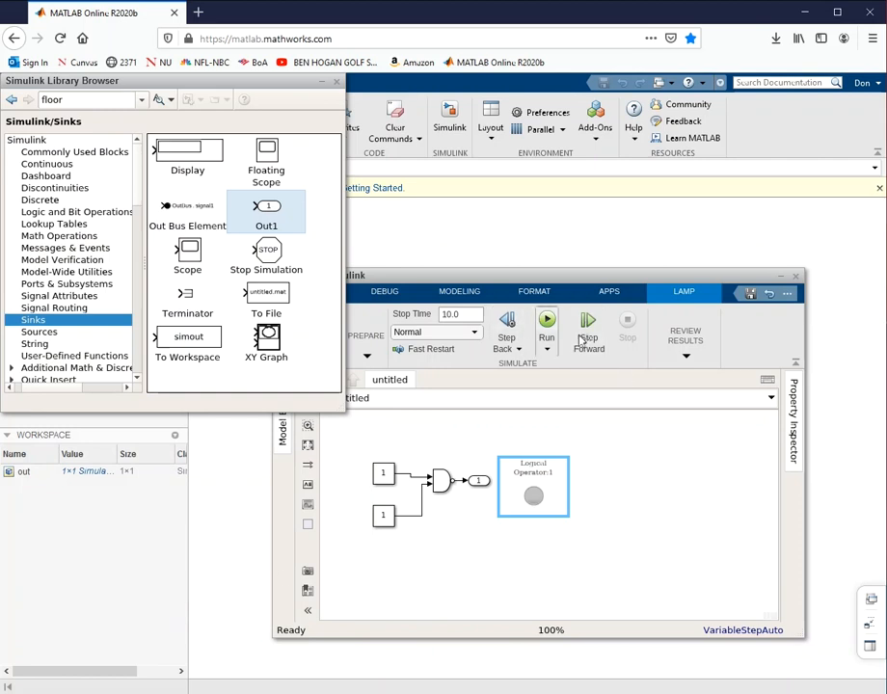
# Run the simulation with both constants at 1, and rerun it with the lower Constant set to 0.
pyautogui.click(547, 324)
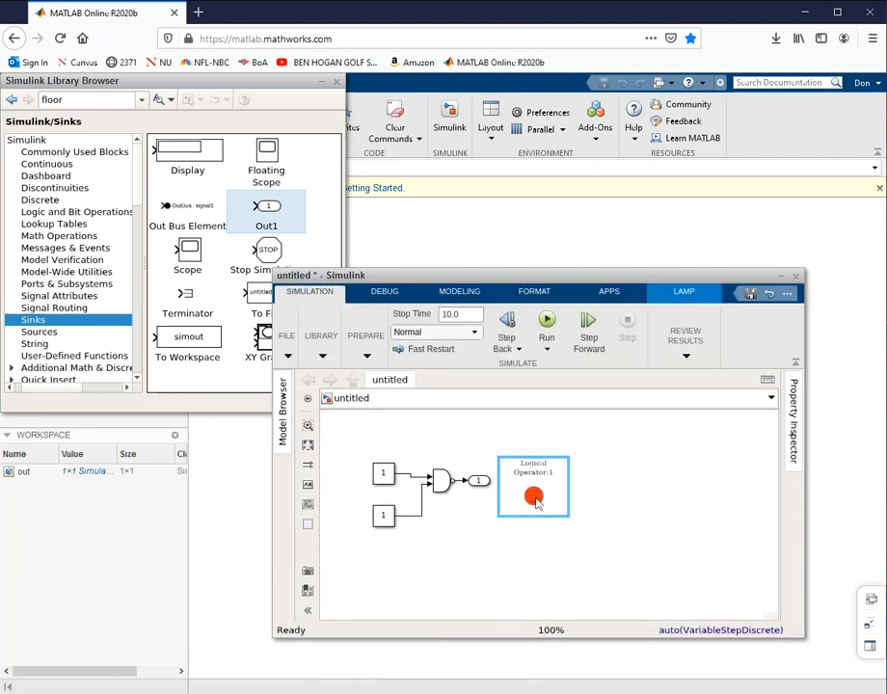
pyautogui.doubleClick(383, 517)
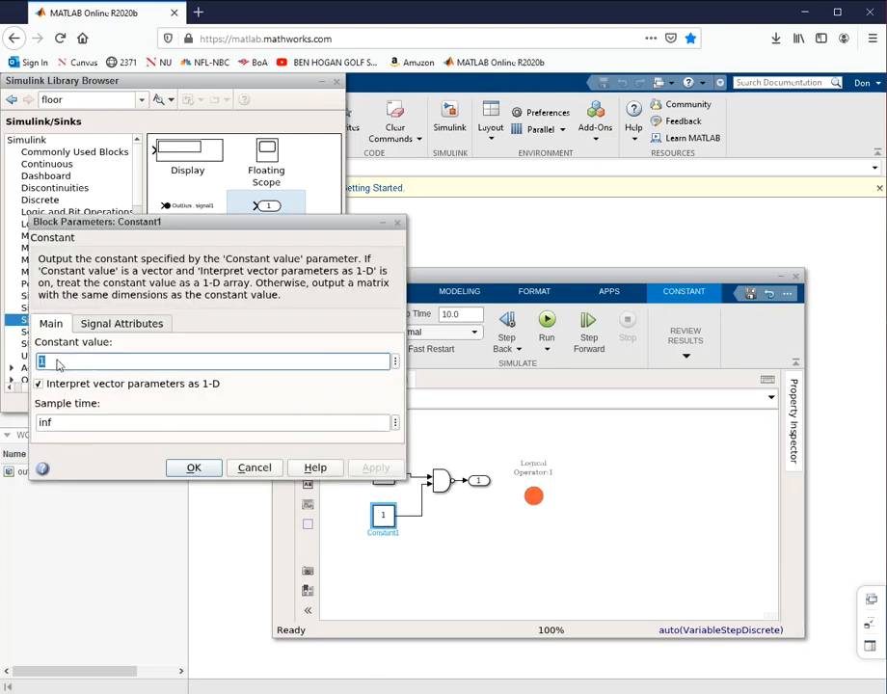
pyautogui.write('0')
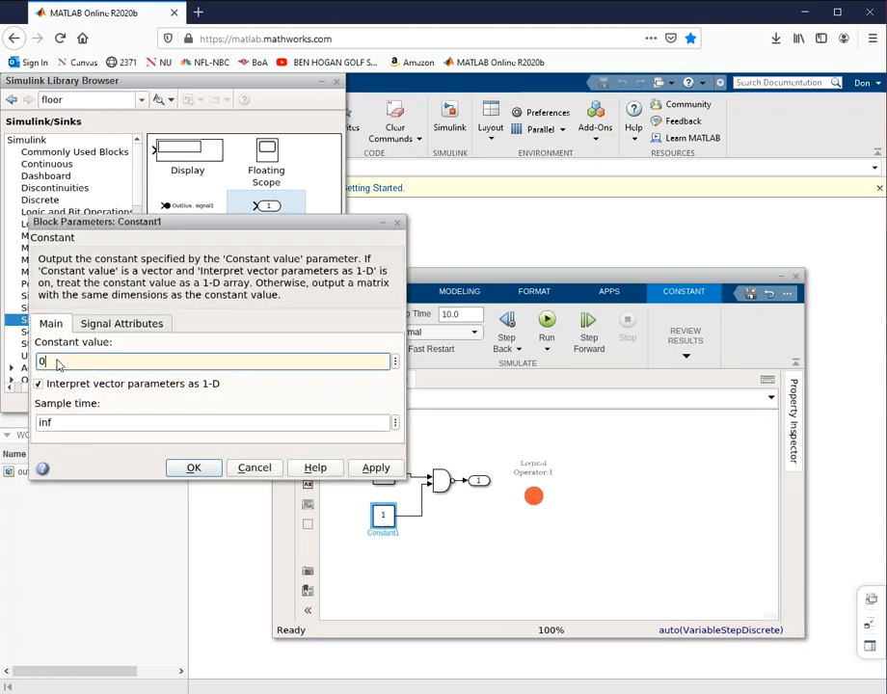
pyautogui.click(194, 468)
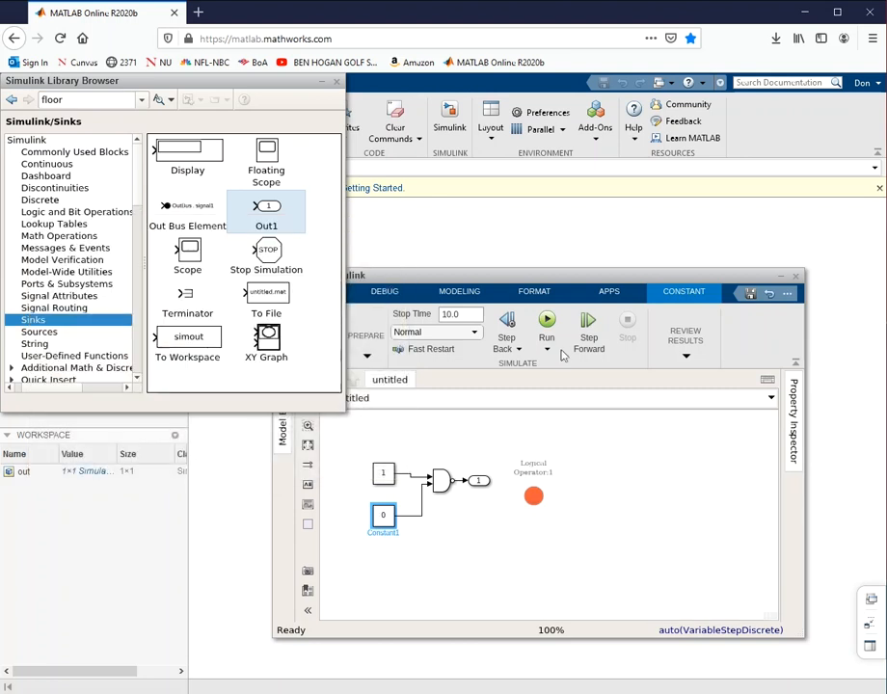
pyautogui.click(546, 325)
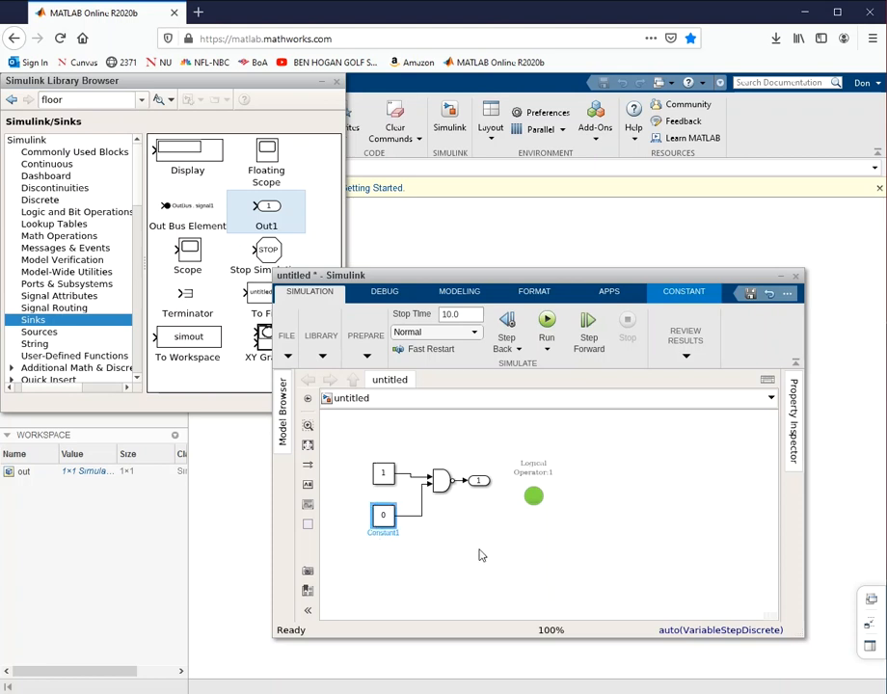
# Delete the whole NAND circuit from the canvas and place a new Constant block from the Sources library.
pyautogui.moveTo(361, 435); pyautogui.dragTo(576, 544)
pyautogui.press('Delete')
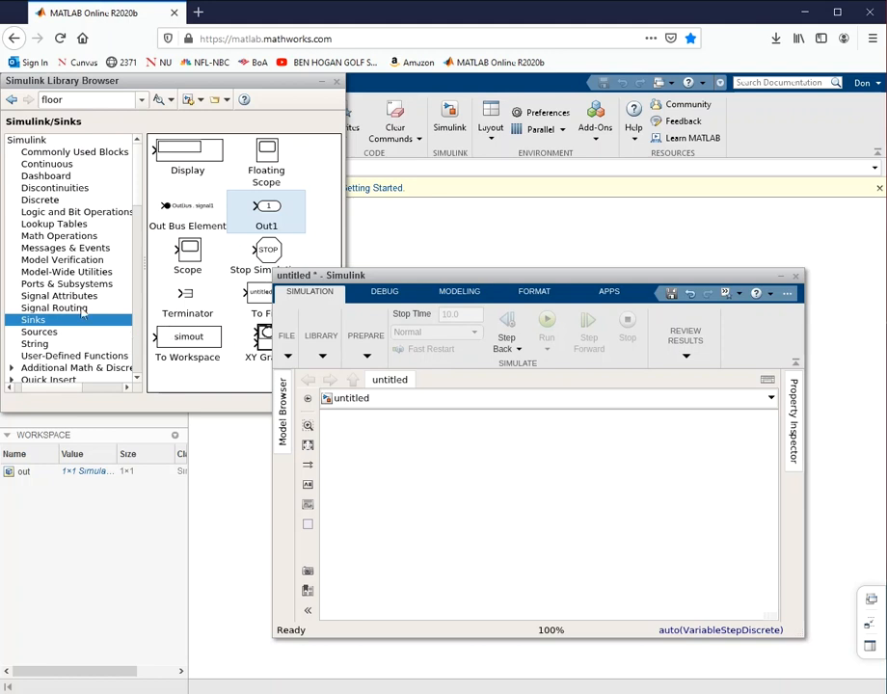
pyautogui.click(38, 332)
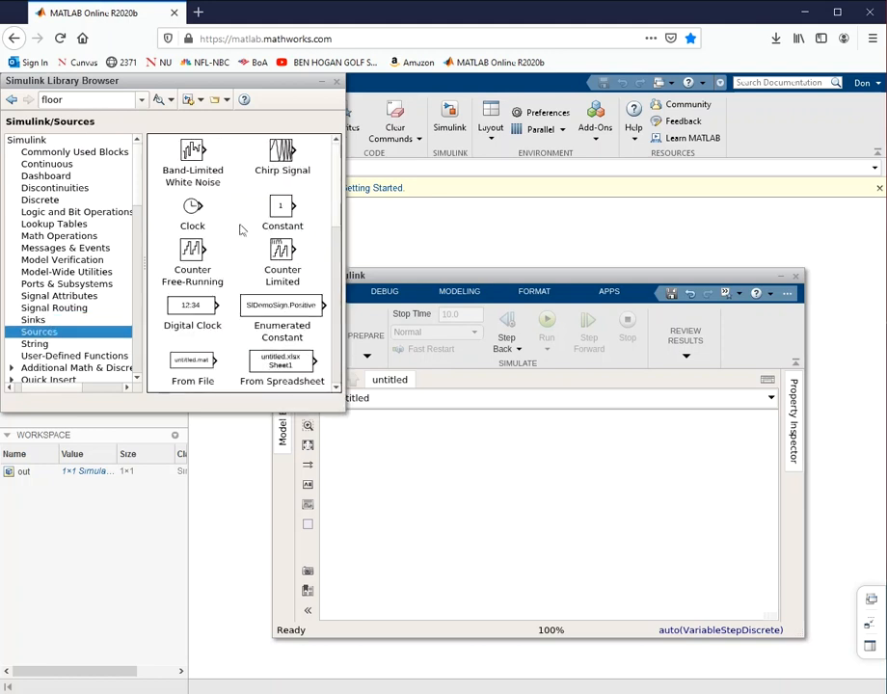
pyautogui.click(280, 209)
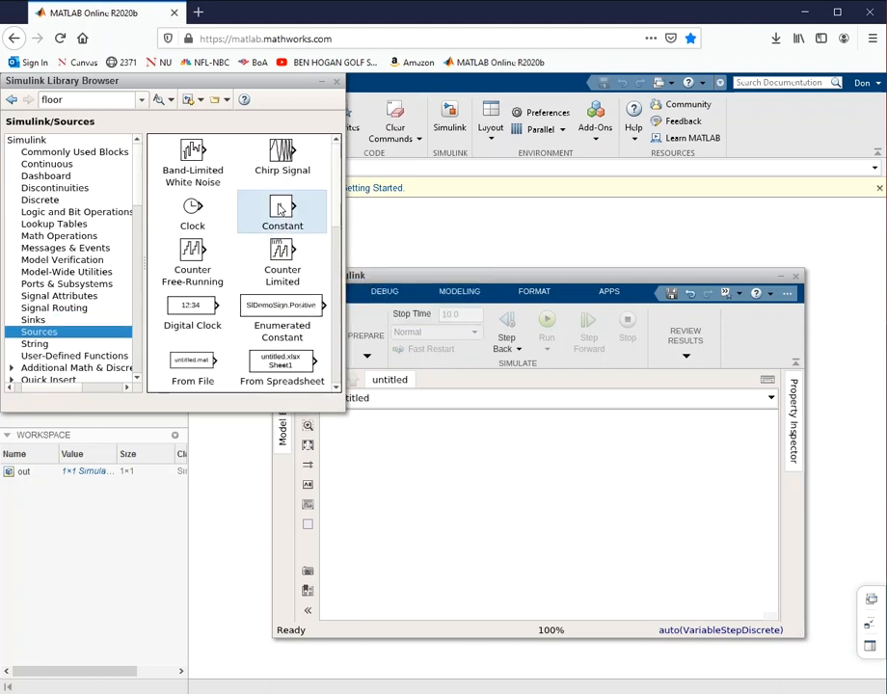
pyautogui.moveTo(280, 209); pyautogui.dragTo(385, 480)
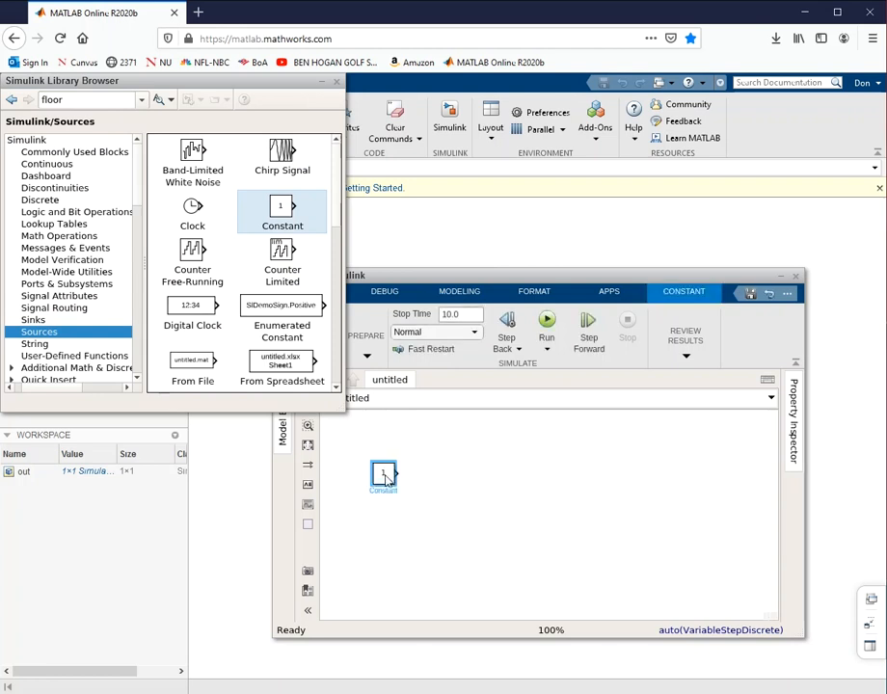
# Set the Constant block's value to randi(1000)-1 and widen the block enough to show the full expression.
pyautogui.doubleClick(386, 479)
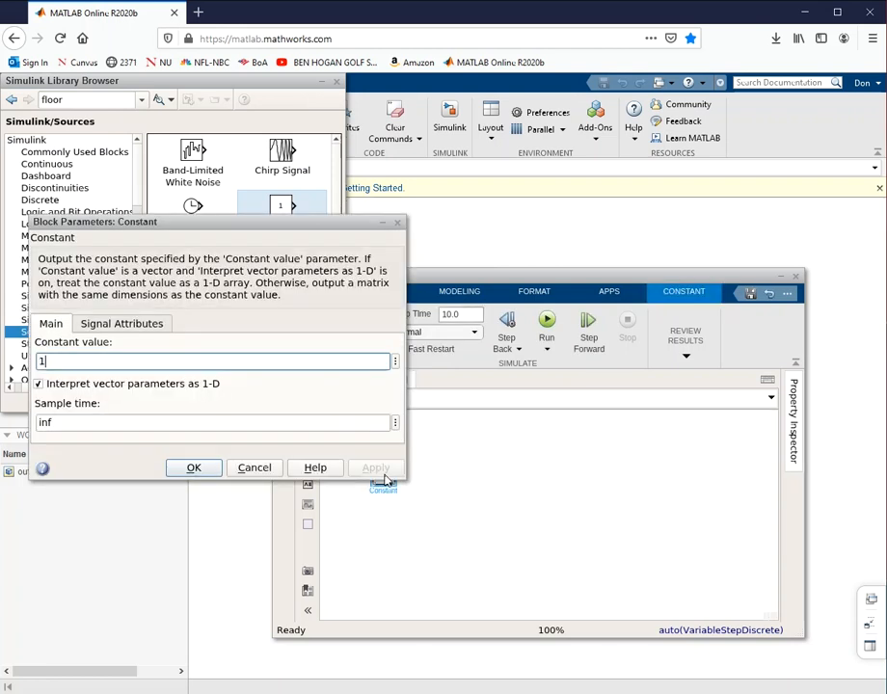
pyautogui.press('BackSpace')
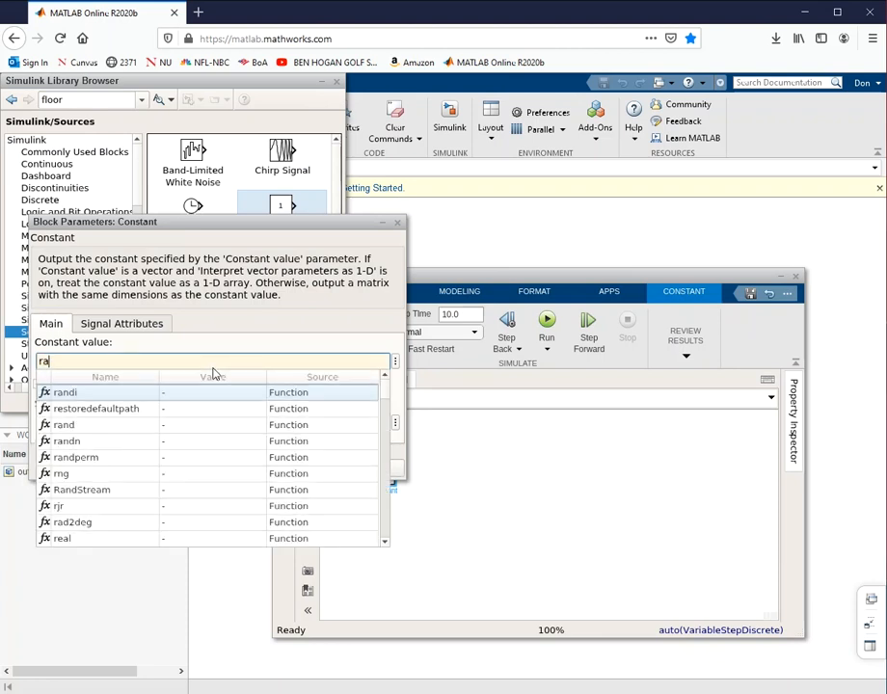
pyautogui.write('randi(1000)-1')
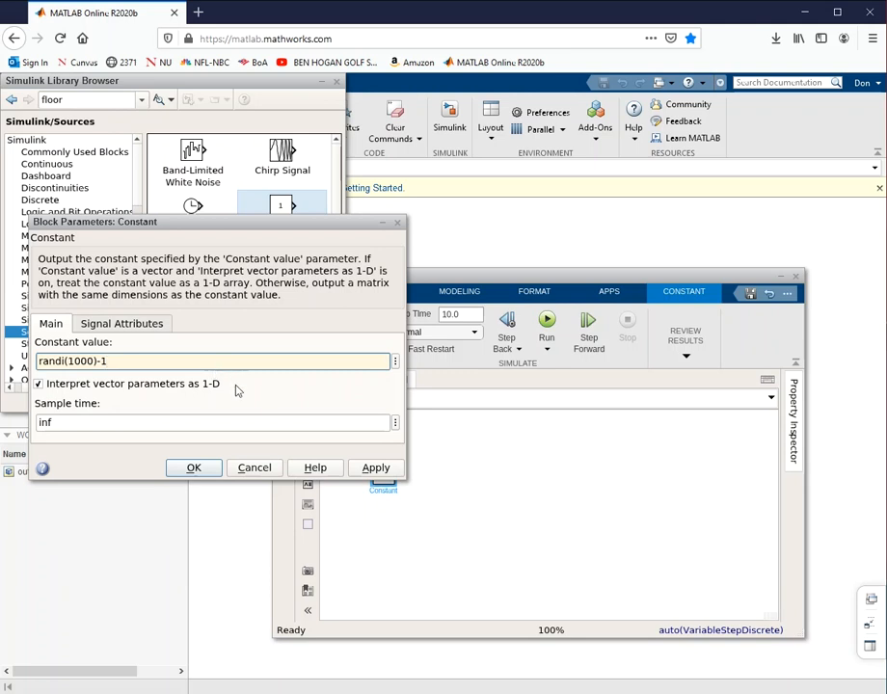
pyautogui.click(200, 471)
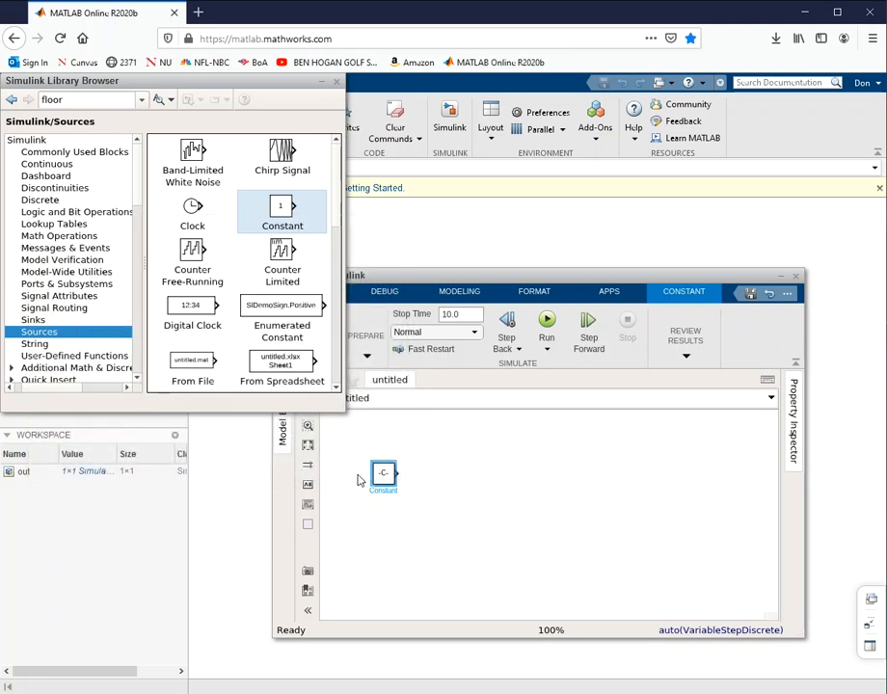
pyautogui.click(395, 489)
pyautogui.moveTo(395, 489); pyautogui.dragTo(438, 492)
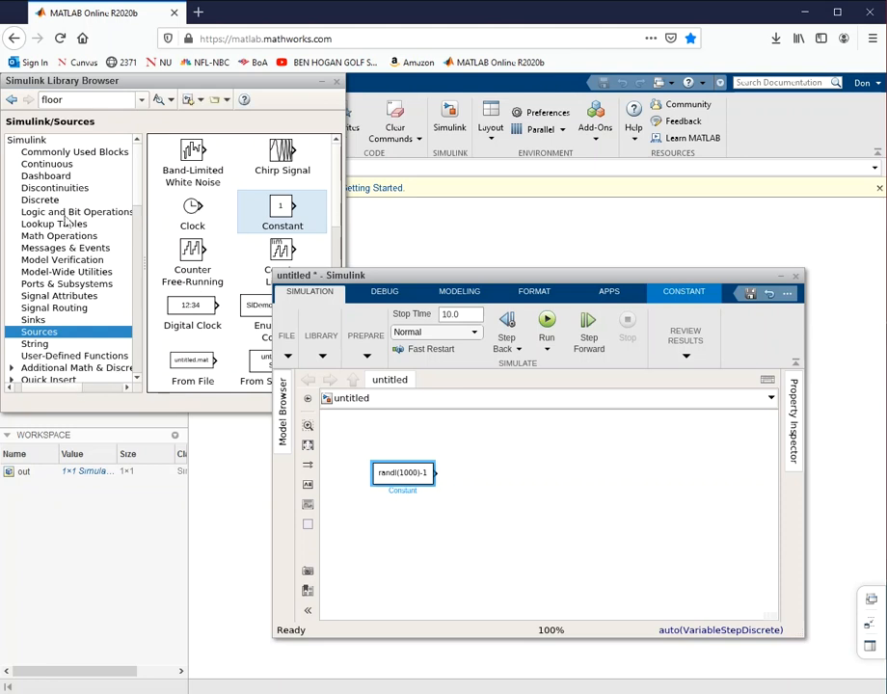
# Add a Display block from the Dashboard library directly above the Constant block.
pyautogui.click(54, 177)
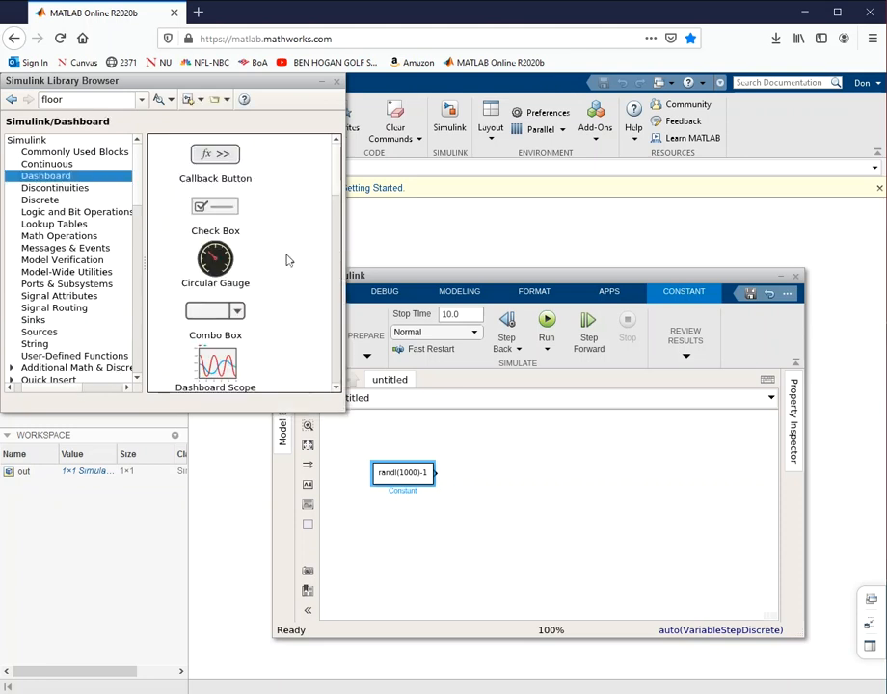
pyautogui.scroll(-3, 243, 252)
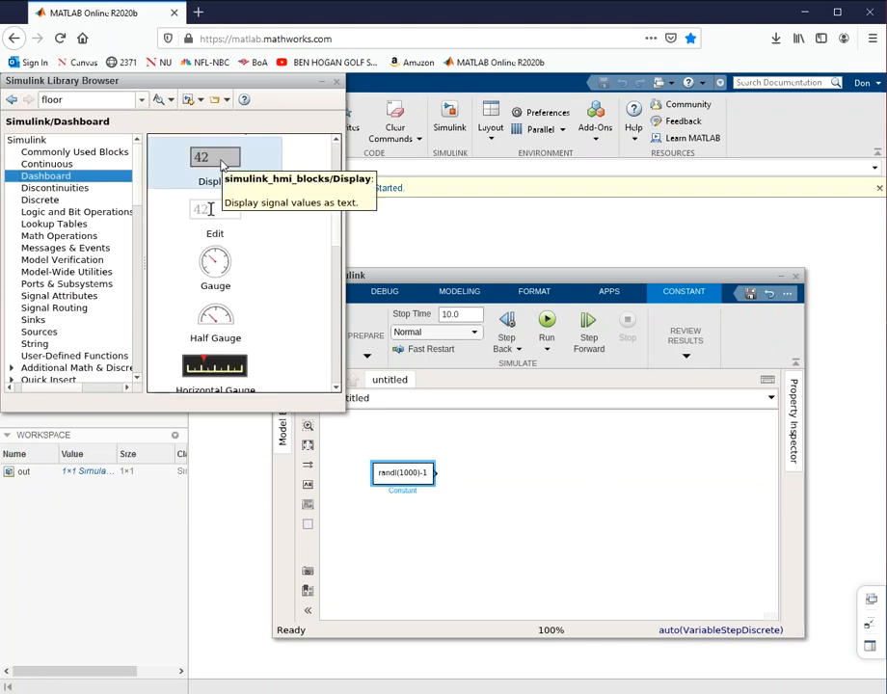
pyautogui.moveTo(221, 166); pyautogui.dragTo(438, 446)
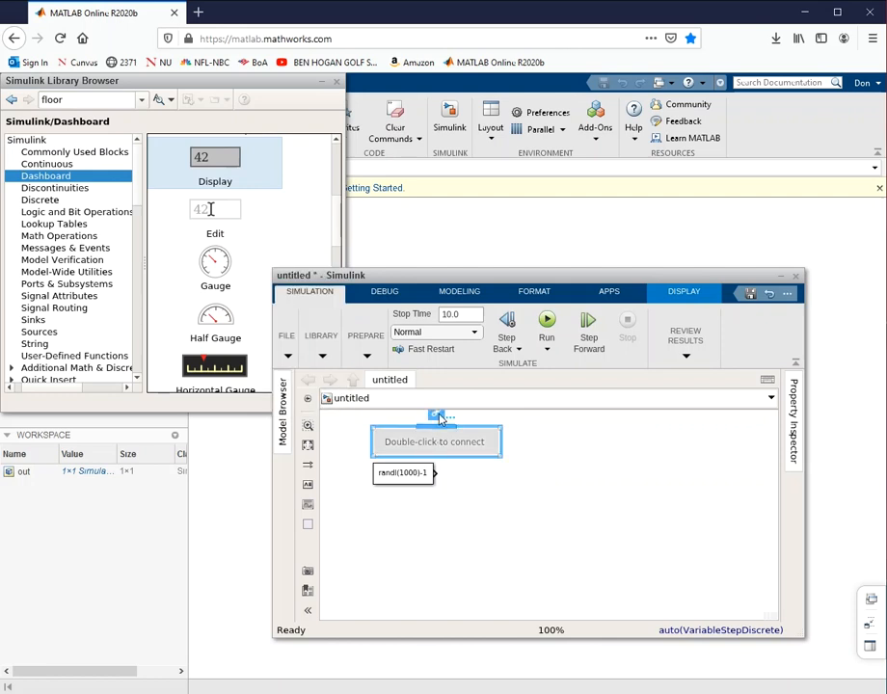
pyautogui.click(439, 416)
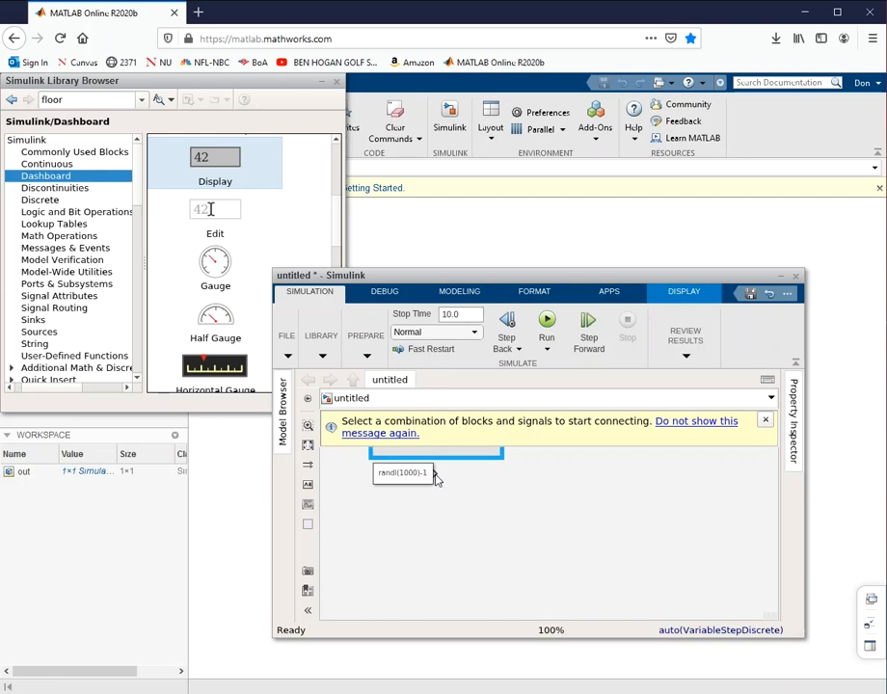
pyautogui.click(766, 420)
pyautogui.click(766, 424)
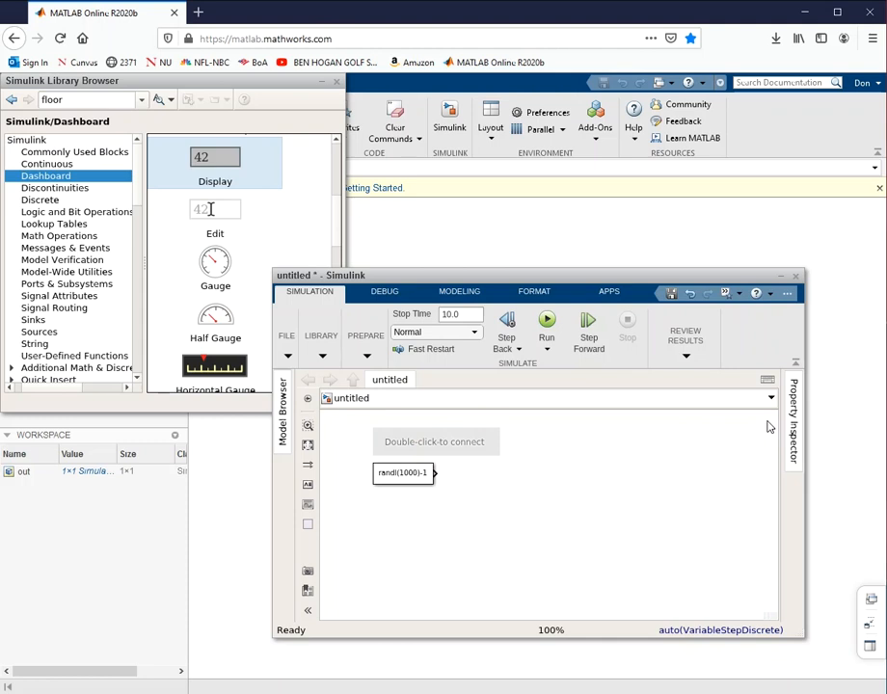
# Place an Out1 block from the Sinks library after the Constant block and wire the constant's output to it.
pyautogui.click(43, 321)
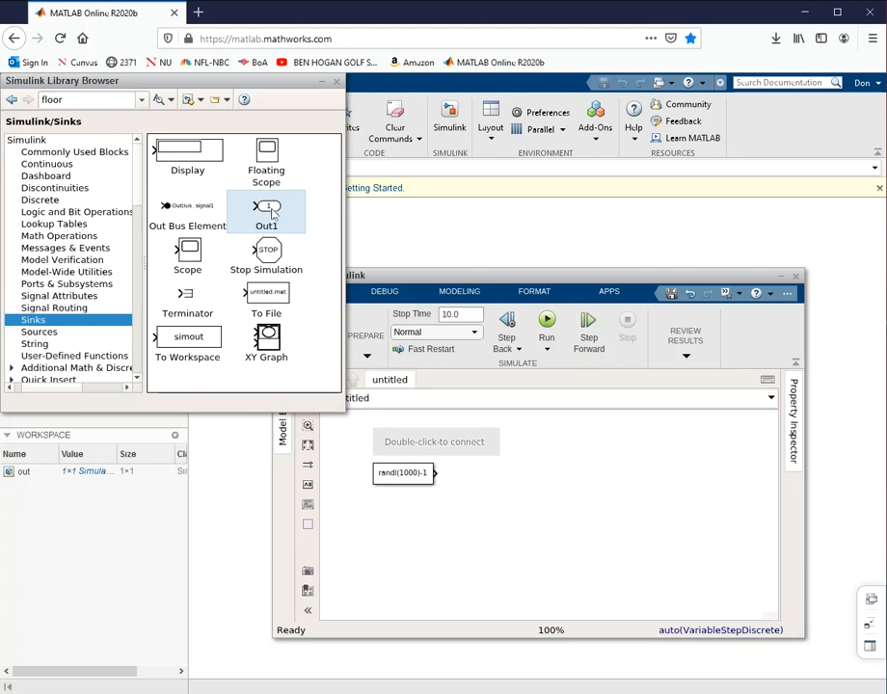
pyautogui.moveTo(267, 212); pyautogui.dragTo(469, 480)
pyautogui.click(454, 479)
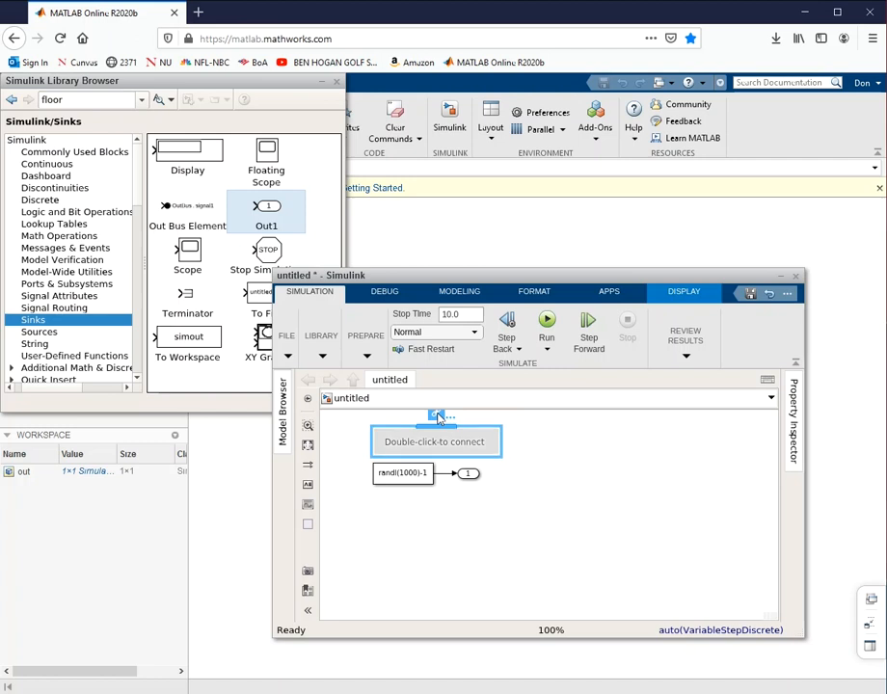
pyautogui.doubleClick(439, 424)
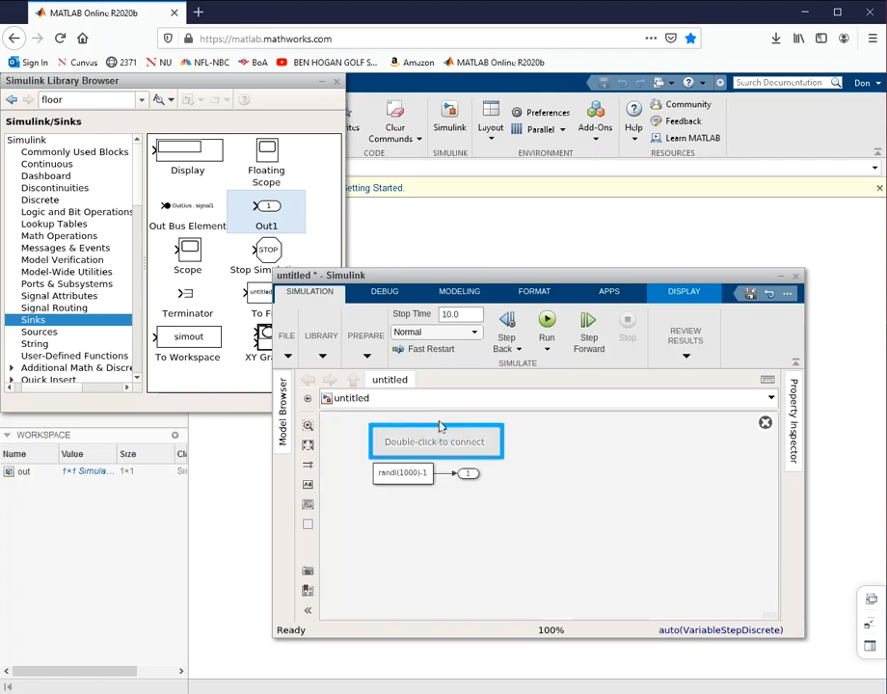
pyautogui.click(448, 478)
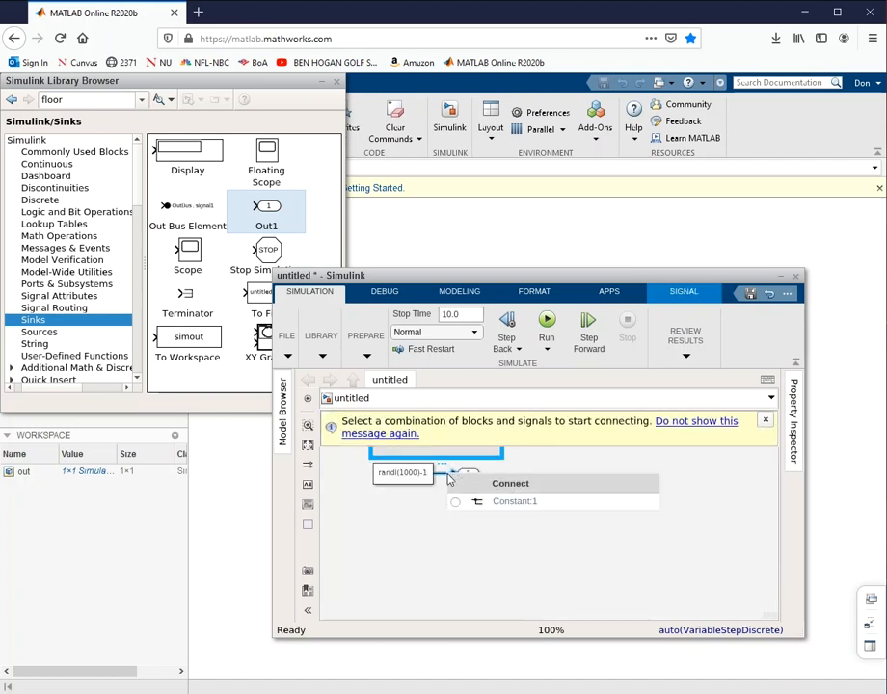
pyautogui.click(767, 421)
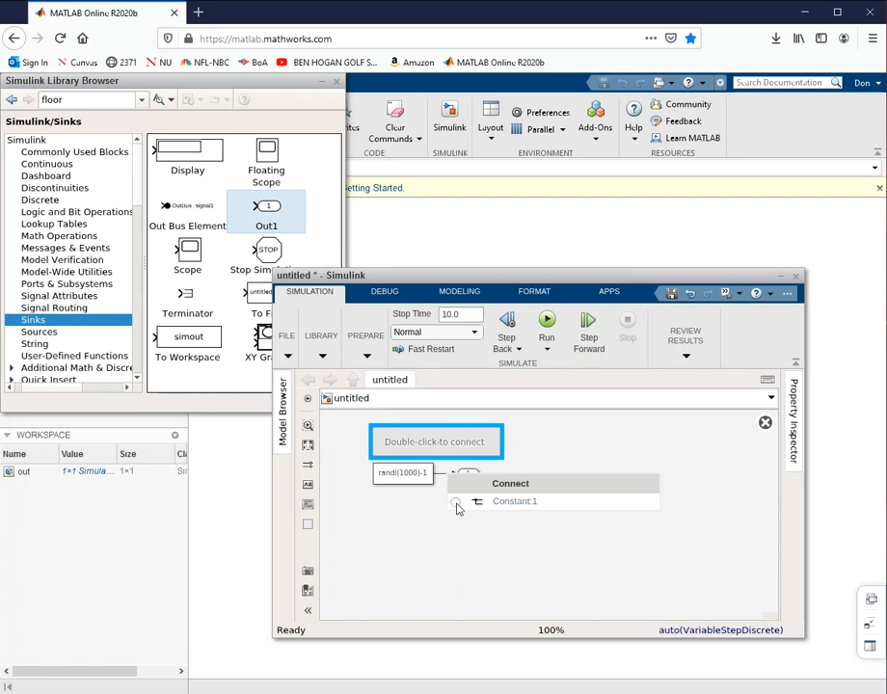
pyautogui.click(766, 425)
# Connect the dashboard Display block to the Constant:1 signal running between the randi(1000)-1 constant and Out1.
pyautogui.click(451, 445)
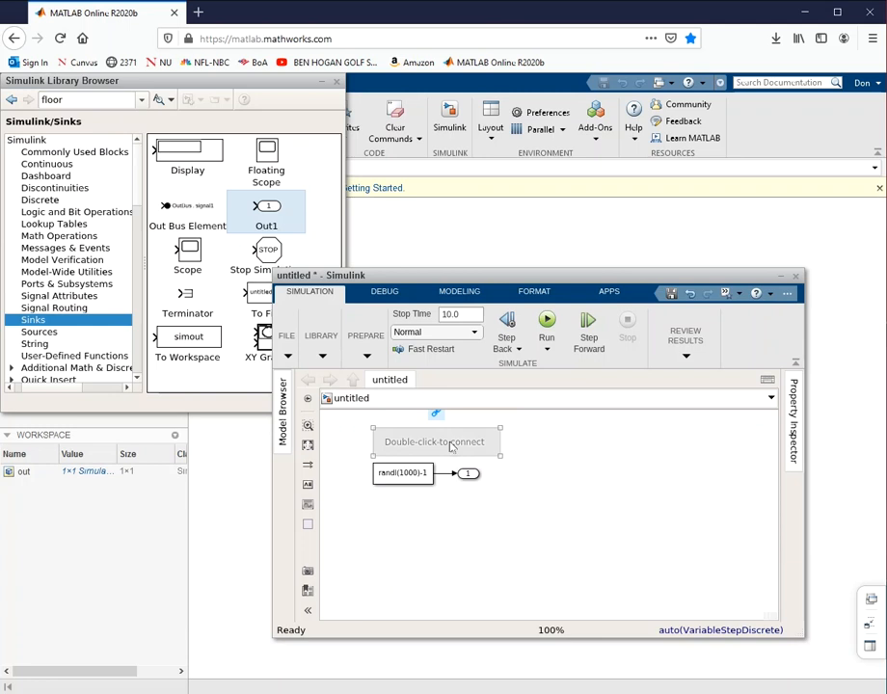
pyautogui.click(439, 417)
pyautogui.click(451, 477)
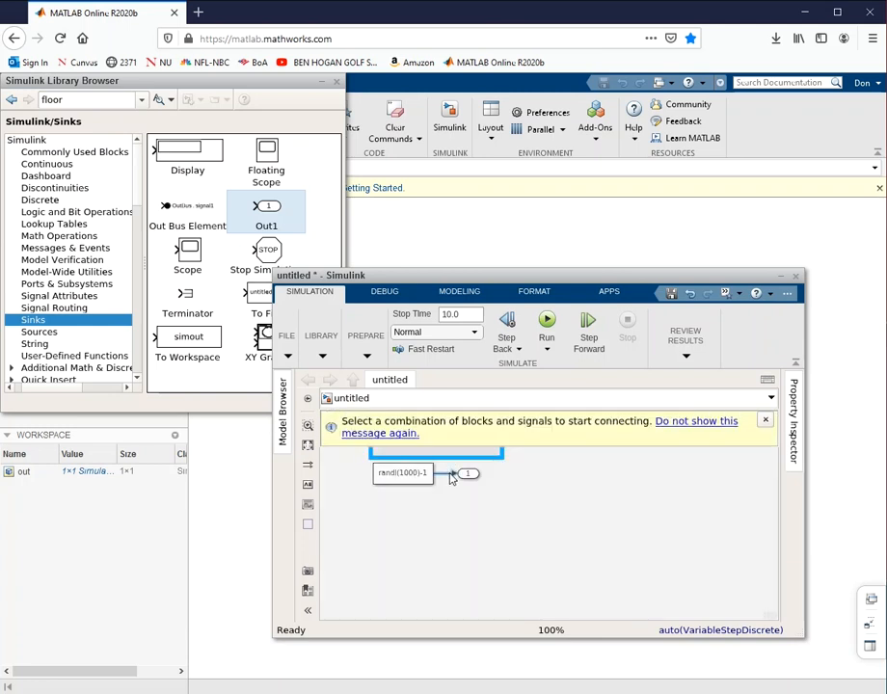
pyautogui.click(455, 502)
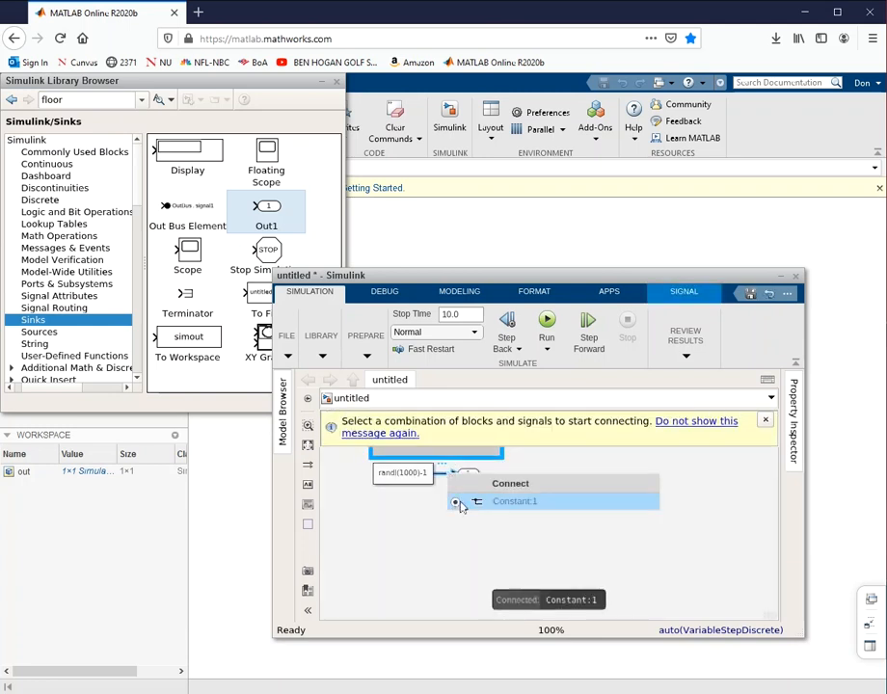
pyautogui.click(765, 419)
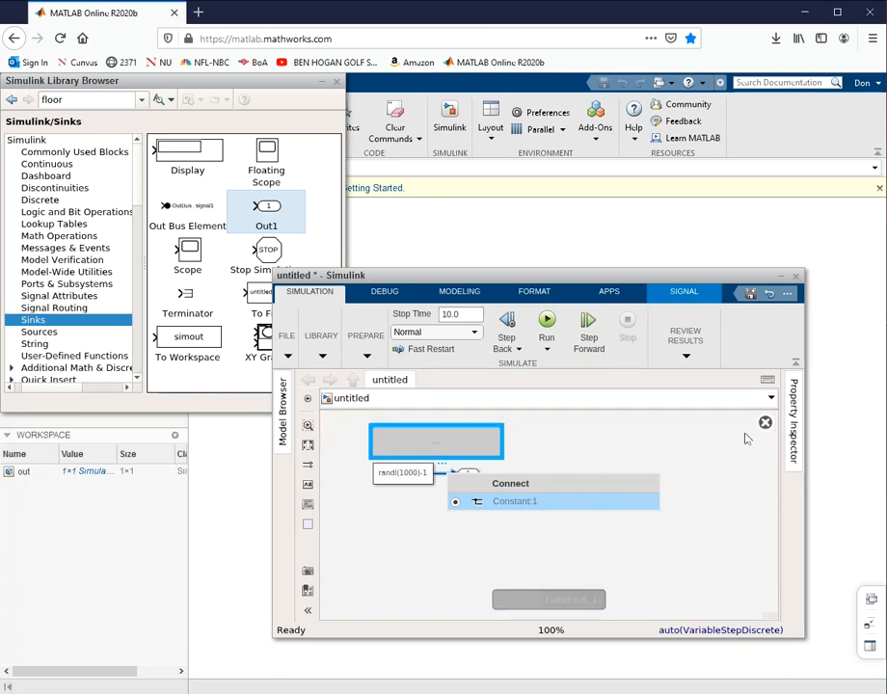
pyautogui.click(768, 421)
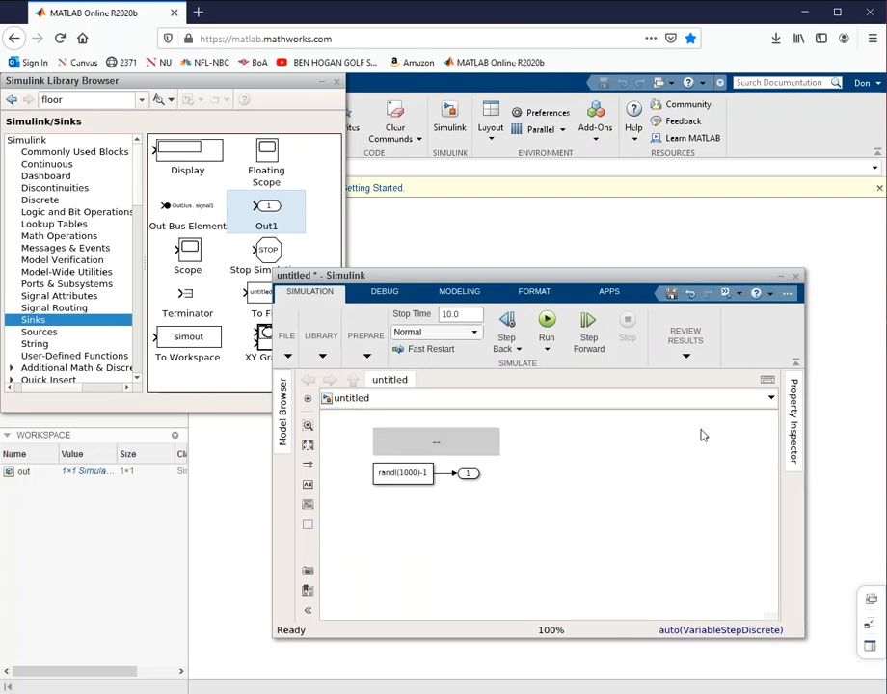
# Run the simulation and narrow the Display block to the same width as the constant beneath it.
pyautogui.click(546, 323)
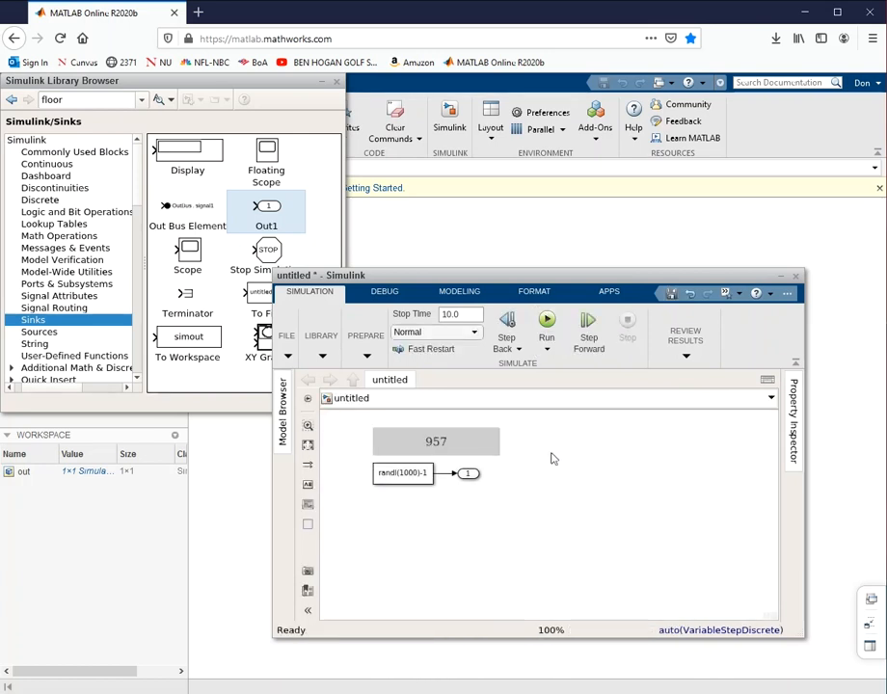
pyautogui.click(494, 457)
pyautogui.moveTo(500, 463); pyautogui.dragTo(429, 464)
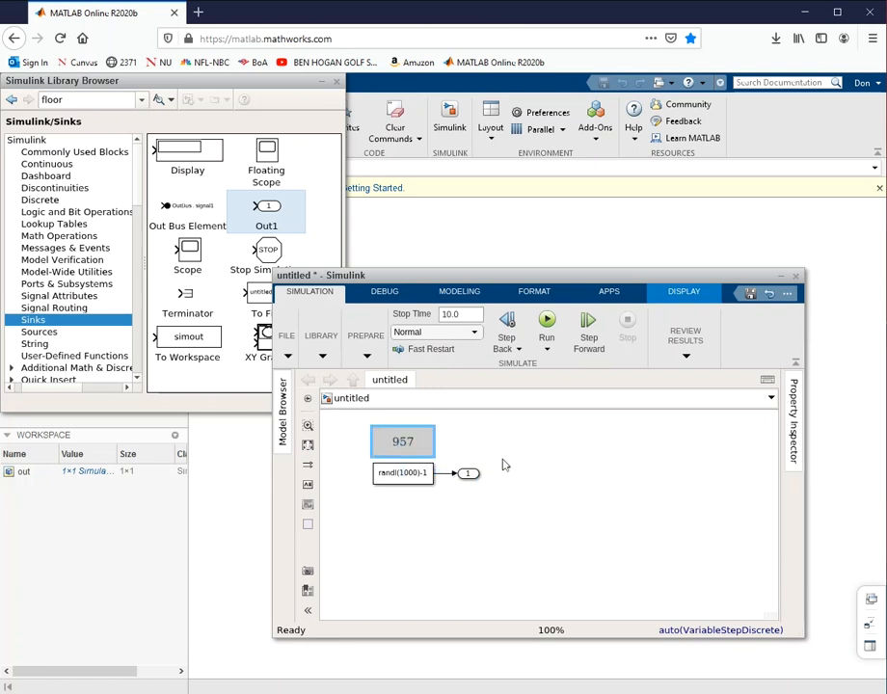
# Run the simulation again to generate another random number on the display.
pyautogui.click(546, 324)
pyautogui.scroll(-1, 409, 444)
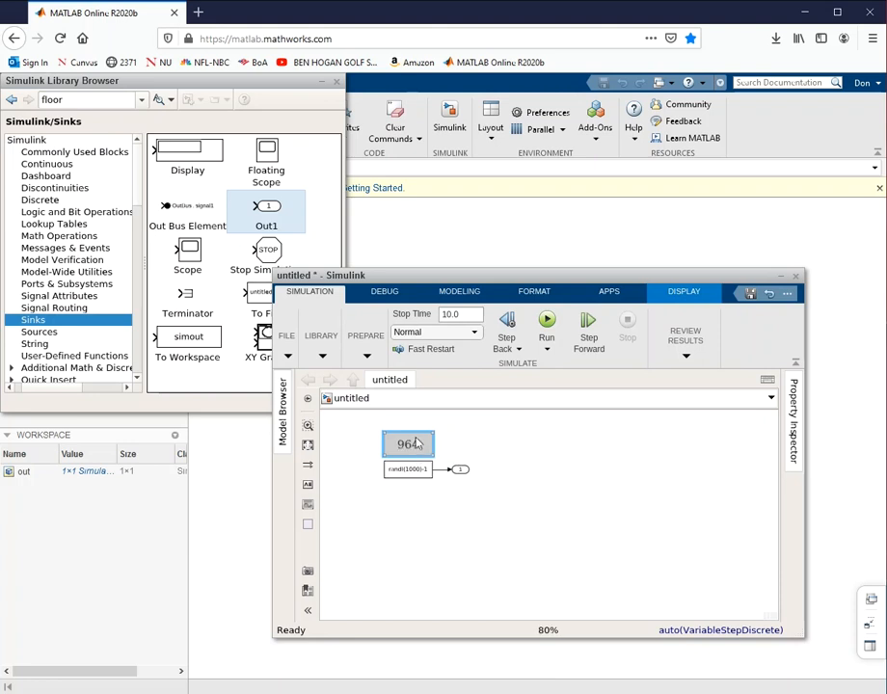
pyautogui.scroll(-1, 526, 468)
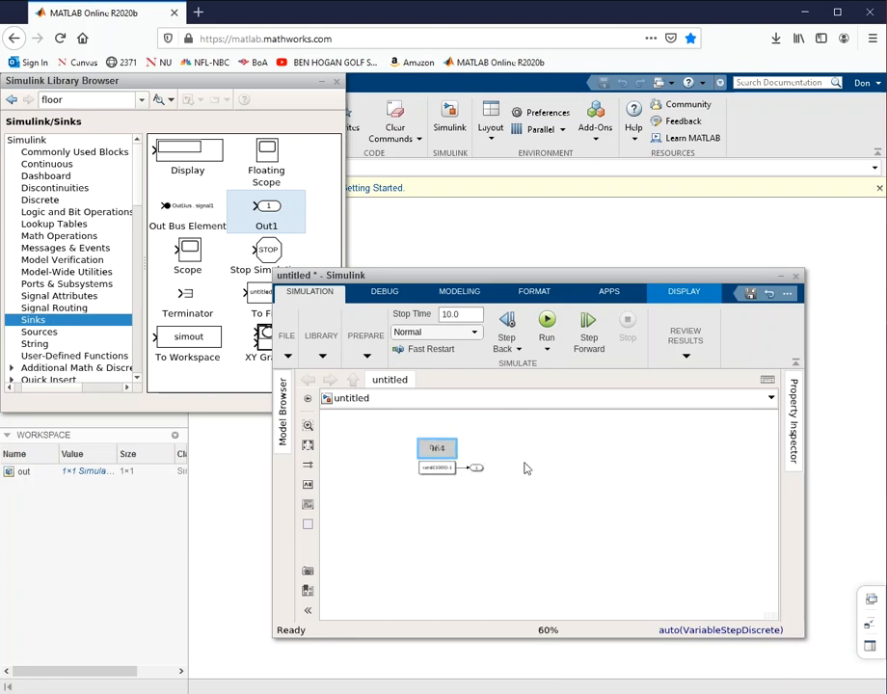
pyautogui.scroll(1, 526, 468)
pyautogui.scroll(1, 526, 468)
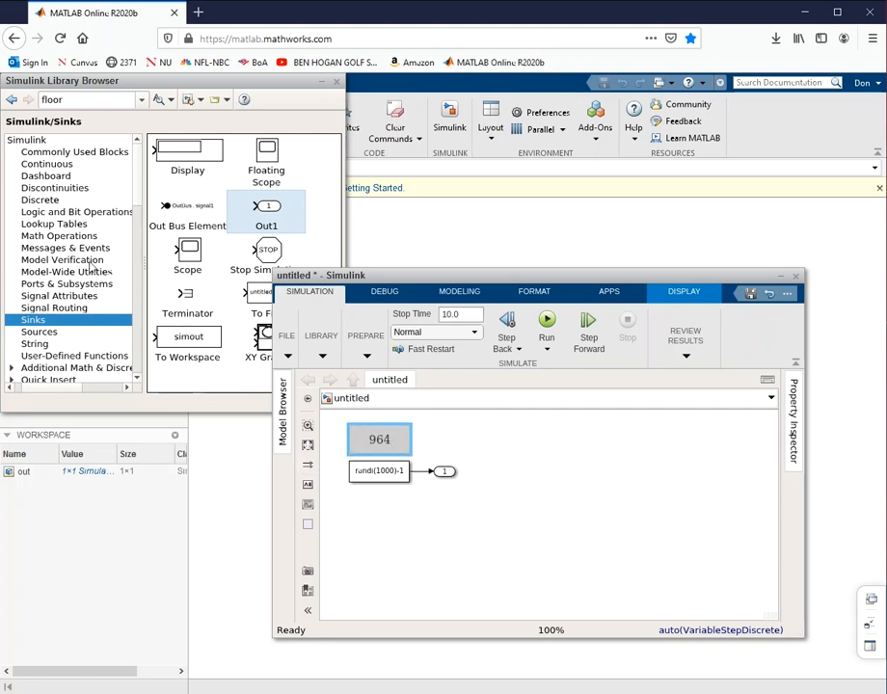
# Place a Math Function block from Math Operations beyond the outport and a Constant block from Sources below the outport.
pyautogui.click(64, 237)
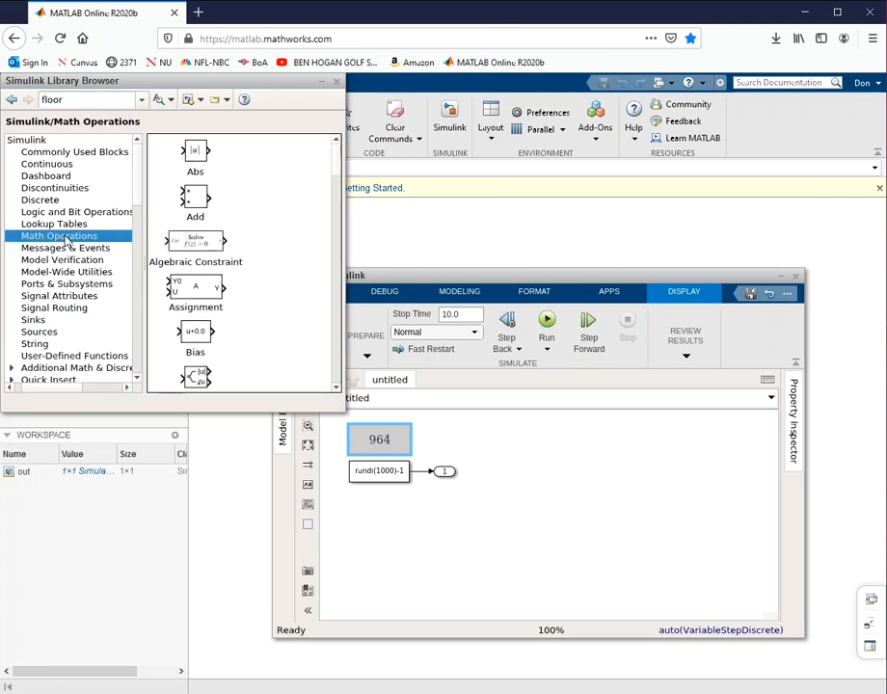
pyautogui.scroll(-3, 257, 289)
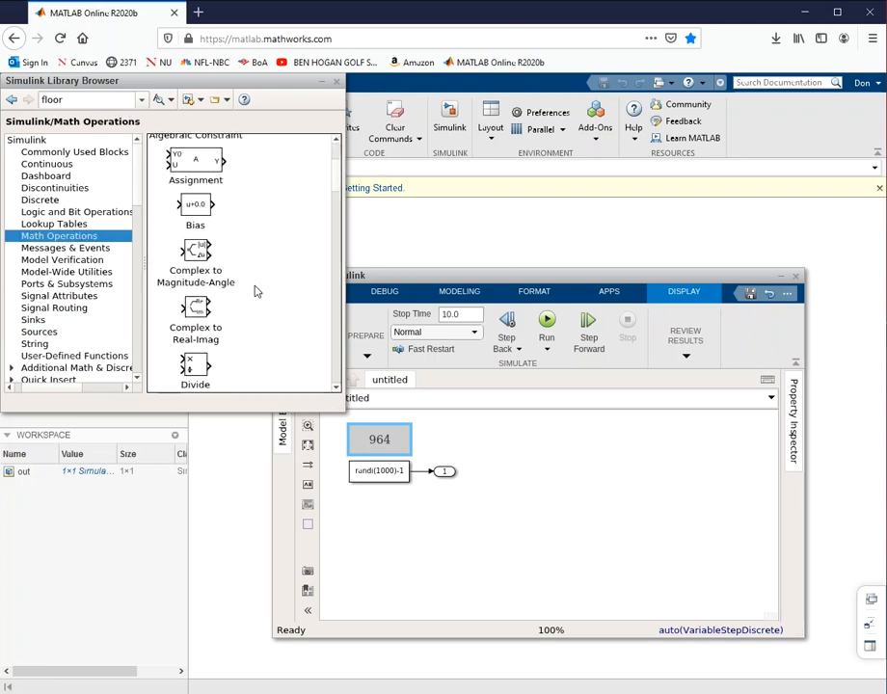
pyautogui.scroll(-5, 256, 291)
pyautogui.scroll(-2, 255, 291)
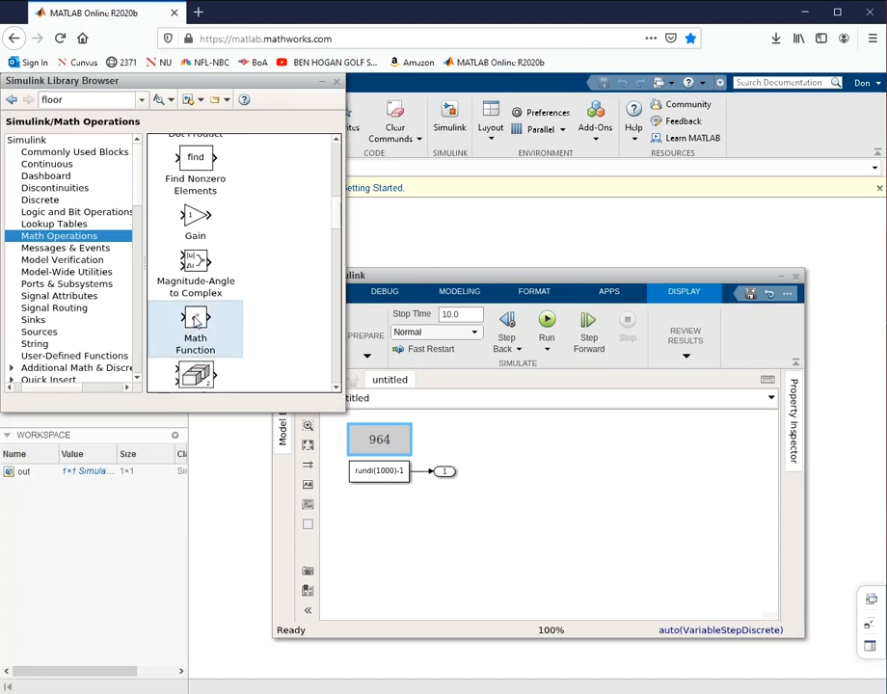
pyautogui.moveTo(196, 321); pyautogui.dragTo(494, 479)
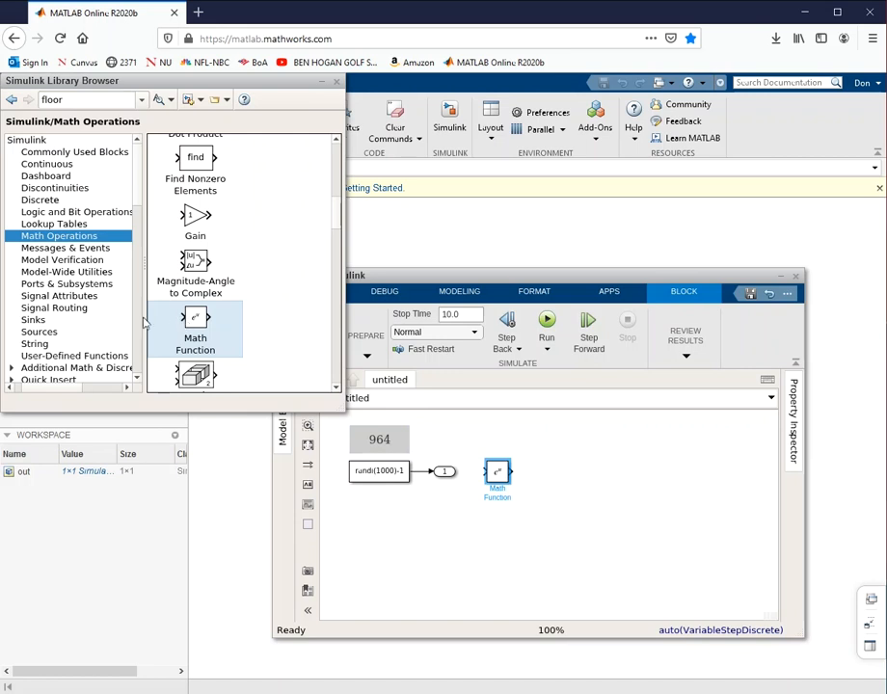
pyautogui.click(40, 332)
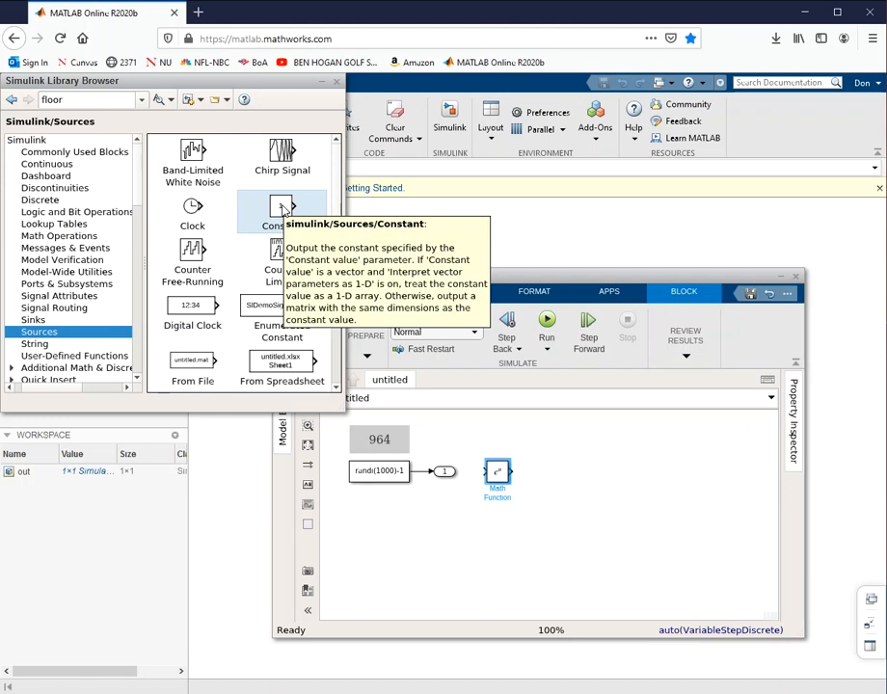
pyautogui.moveTo(282, 210); pyautogui.dragTo(448, 508)
# Set the Math Function block's function to mod.
pyautogui.click(497, 472)
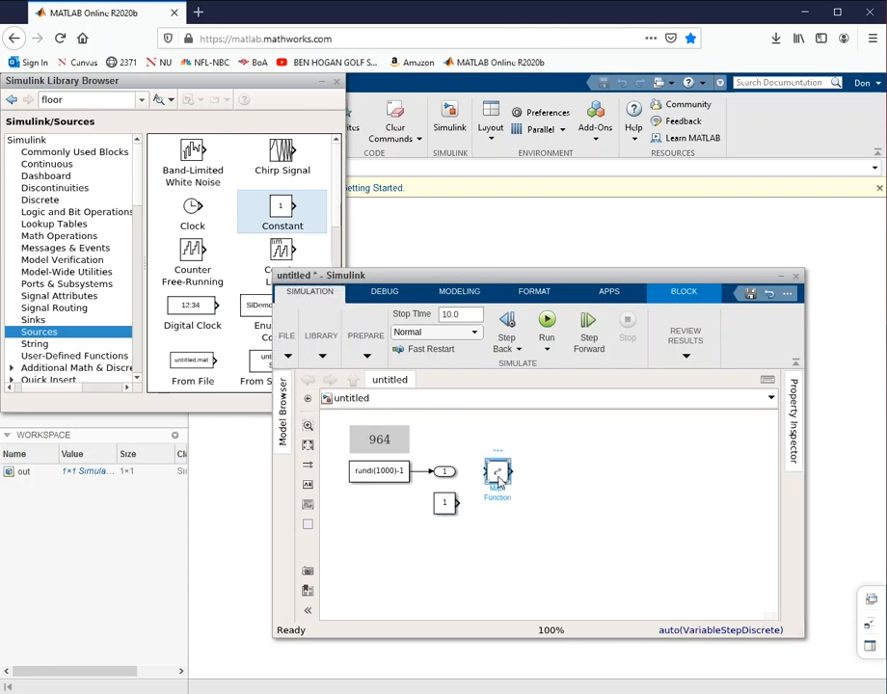
pyautogui.doubleClick(498, 472)
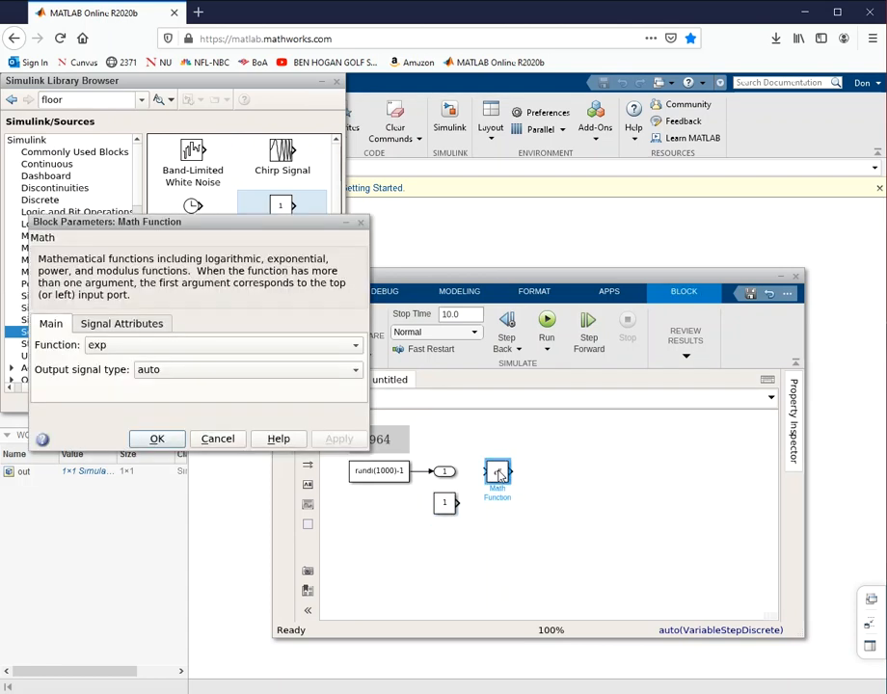
pyautogui.click(355, 346)
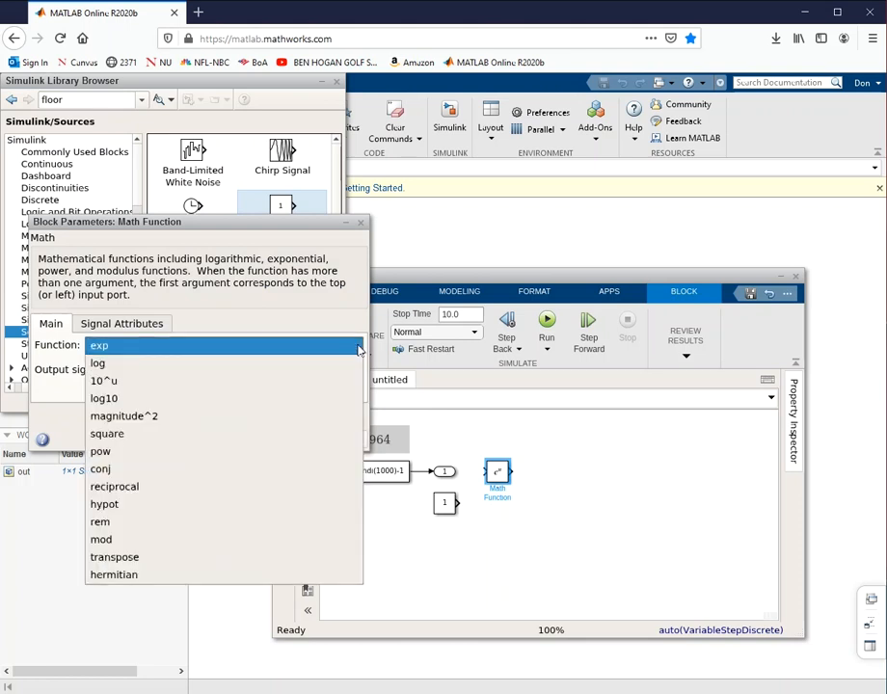
pyautogui.click(113, 542)
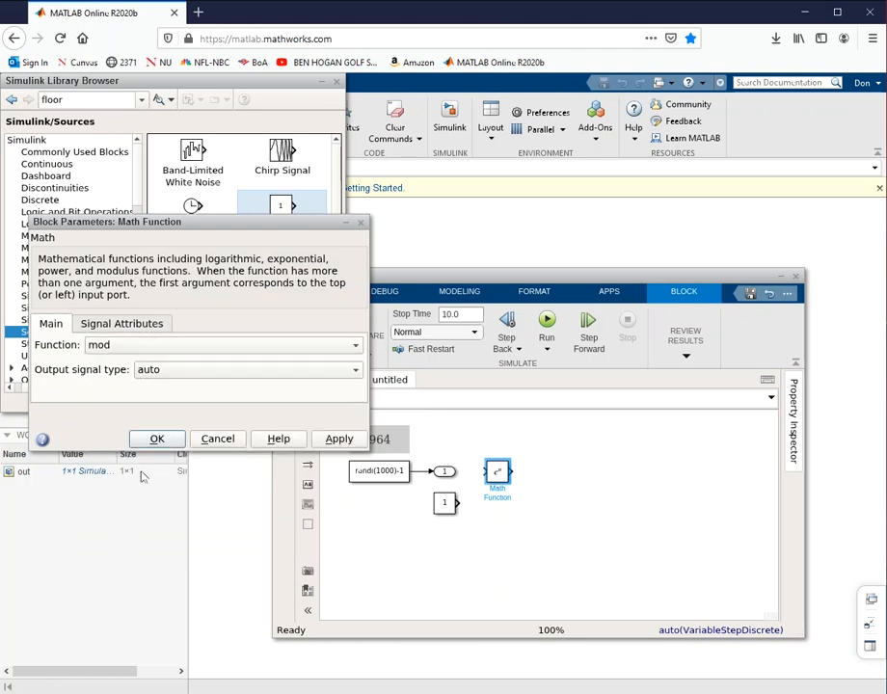
pyautogui.click(159, 440)
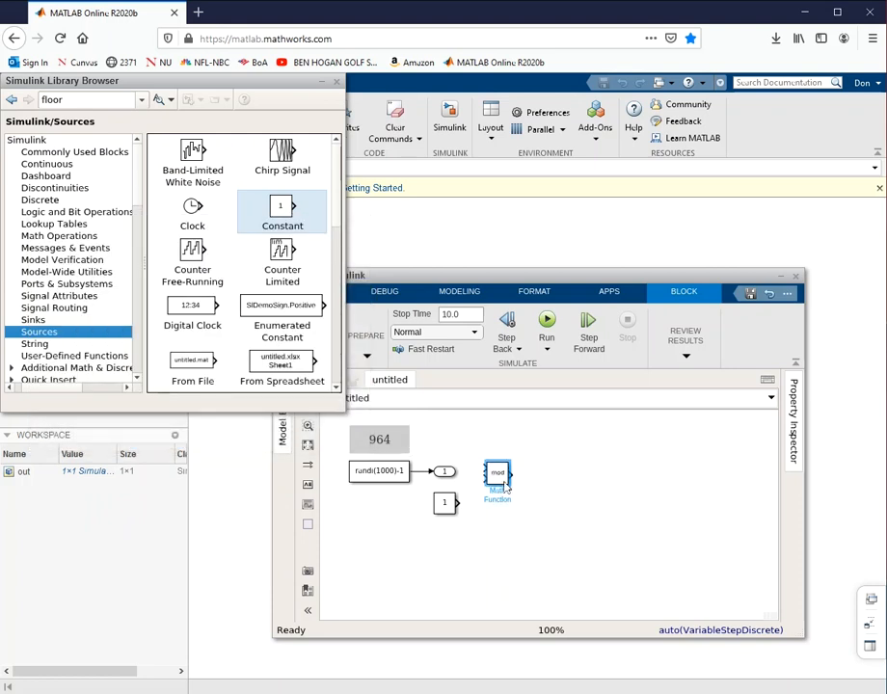
# Wire the new Constant to the mod block's lower input and branch the randi(1000)-1 signal to its upper input.
pyautogui.moveTo(456, 503); pyautogui.dragTo(487, 482)
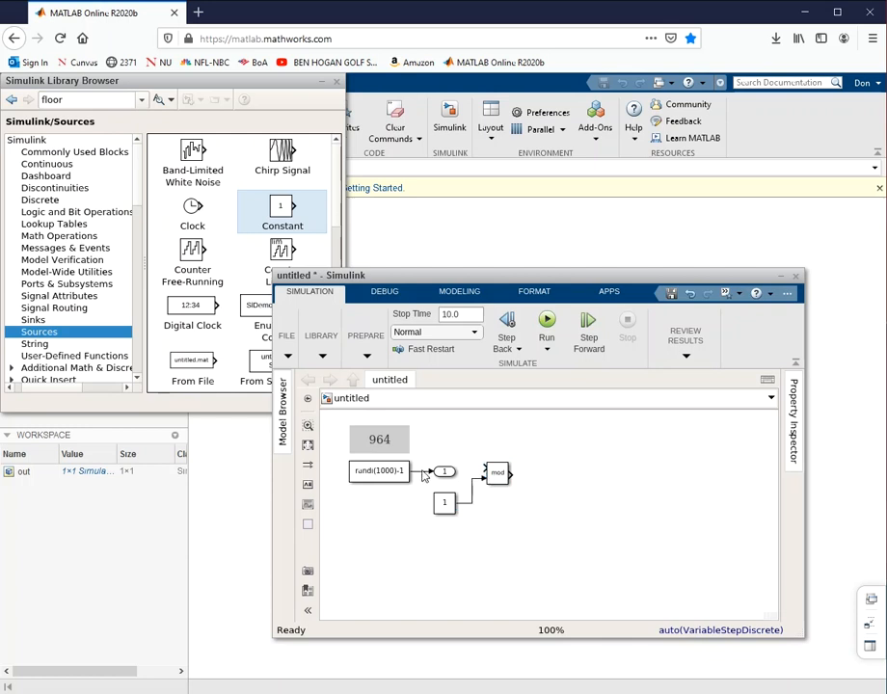
pyautogui.click(489, 475)
pyautogui.moveTo(488, 472); pyautogui.dragTo(420, 472)
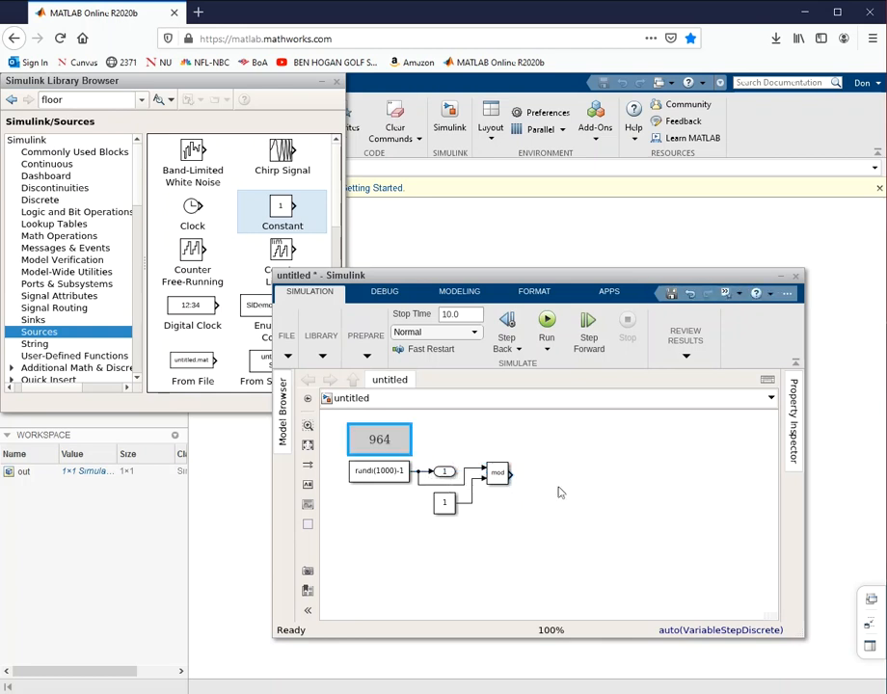
pyautogui.click(527, 495)
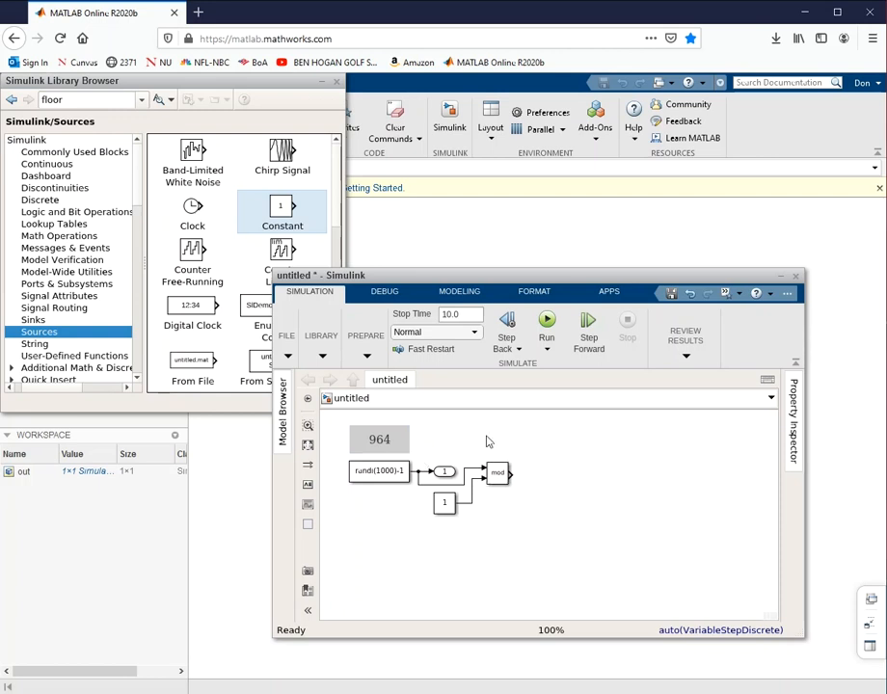
# Copy the dashboard Display block and place the duplicate directly above the mod block.
pyautogui.rightClick(402, 447)
pyautogui.click(359, 533)
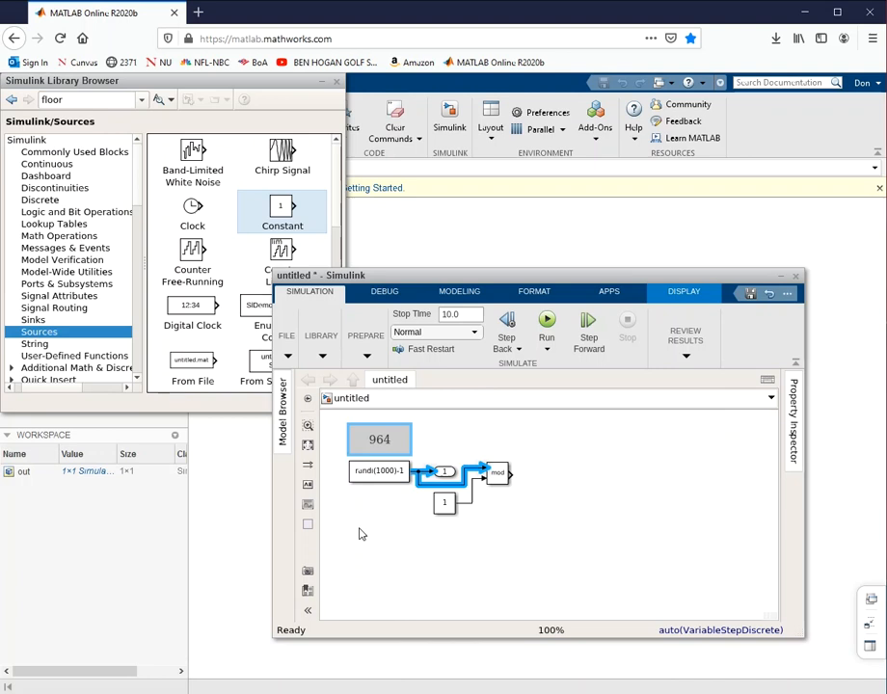
pyautogui.click(380, 441)
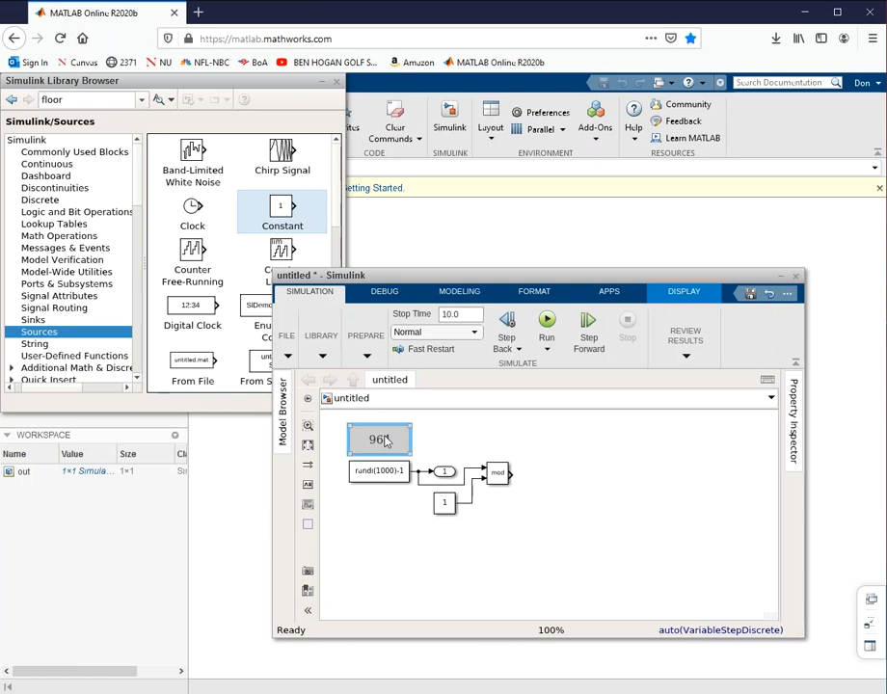
pyautogui.moveTo(385, 439); pyautogui.dragTo(505, 433)
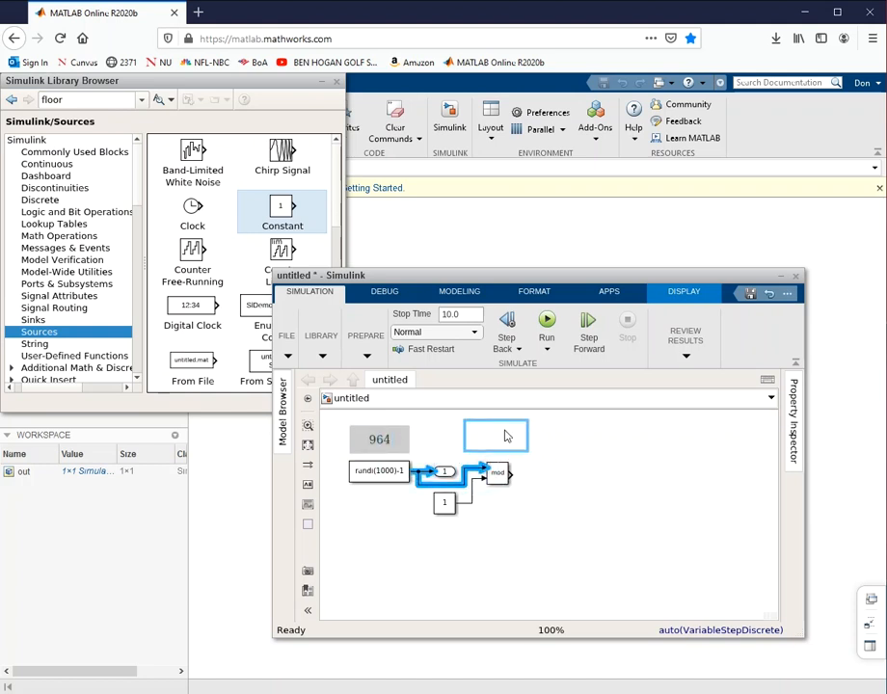
pyautogui.click(531, 500)
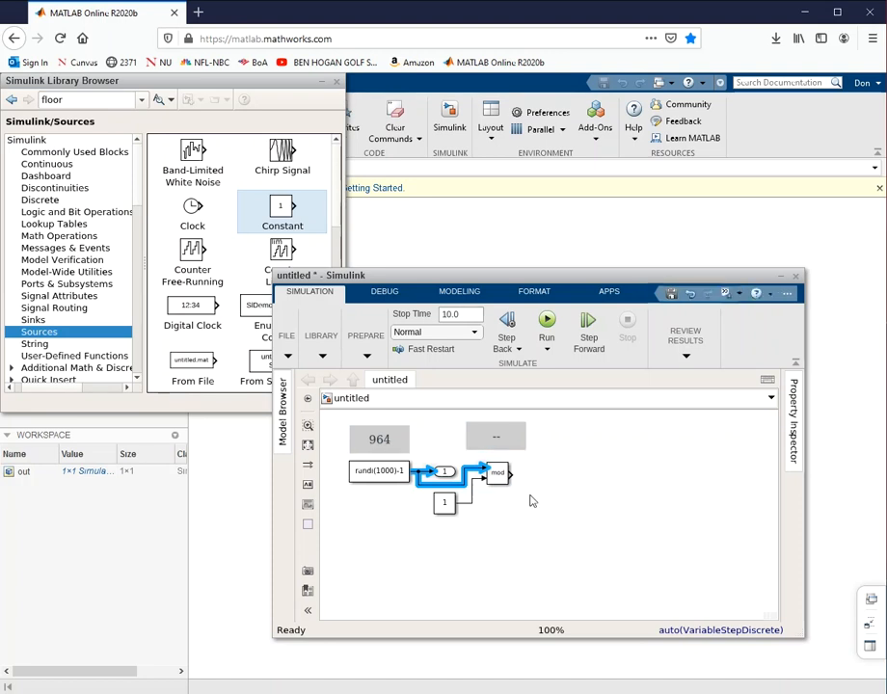
# Copy the outport block to just after the mod block and wire the mod output to it.
pyautogui.click(447, 472)
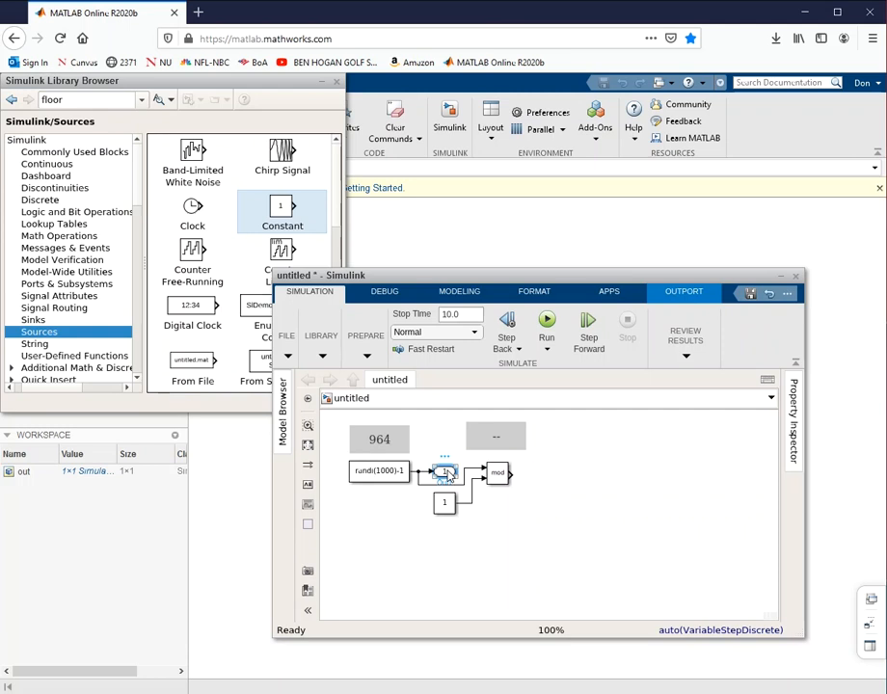
pyautogui.moveTo(448, 474); pyautogui.dragTo(545, 482)
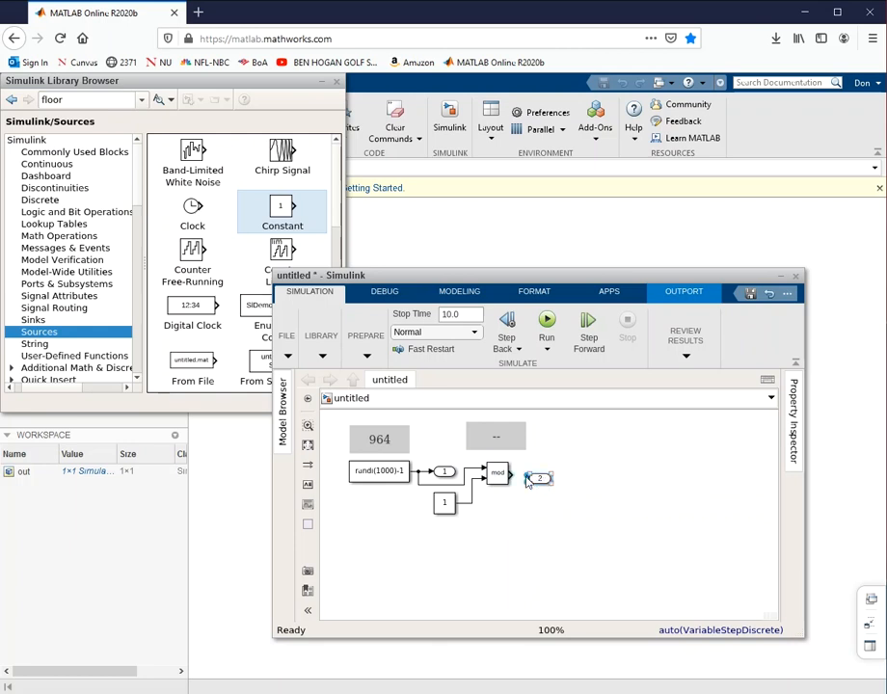
pyautogui.click(604, 487)
# Connect the Display above the mod block to the mod output signal, Math Function:1.
pyautogui.click(500, 437)
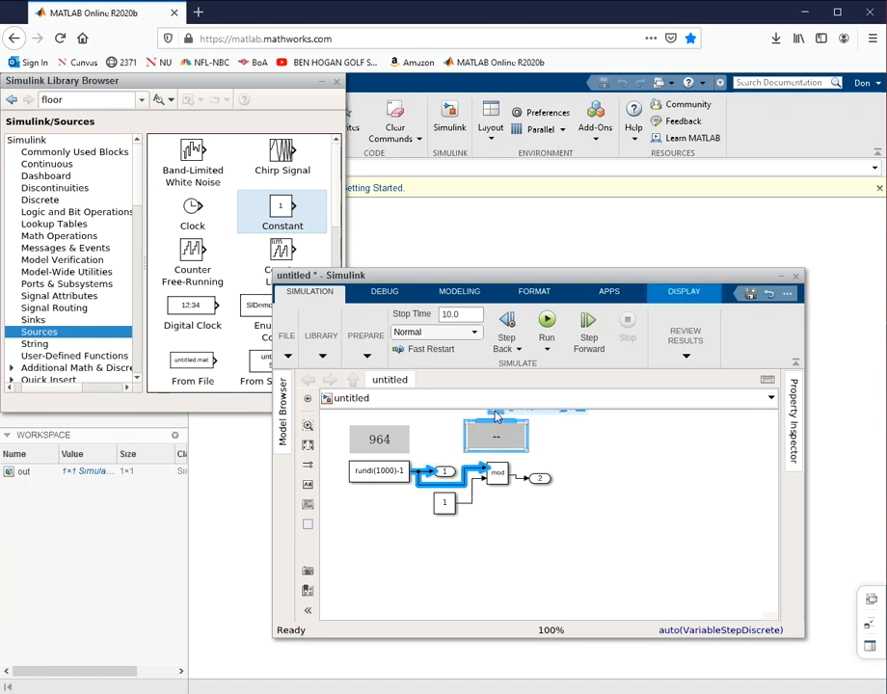
pyautogui.click(496, 416)
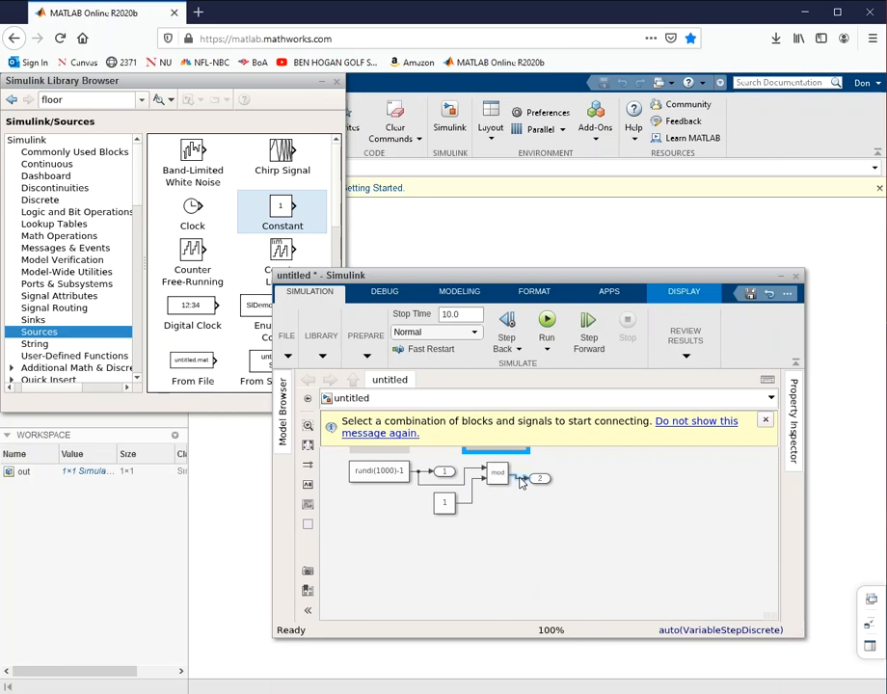
pyautogui.click(520, 479)
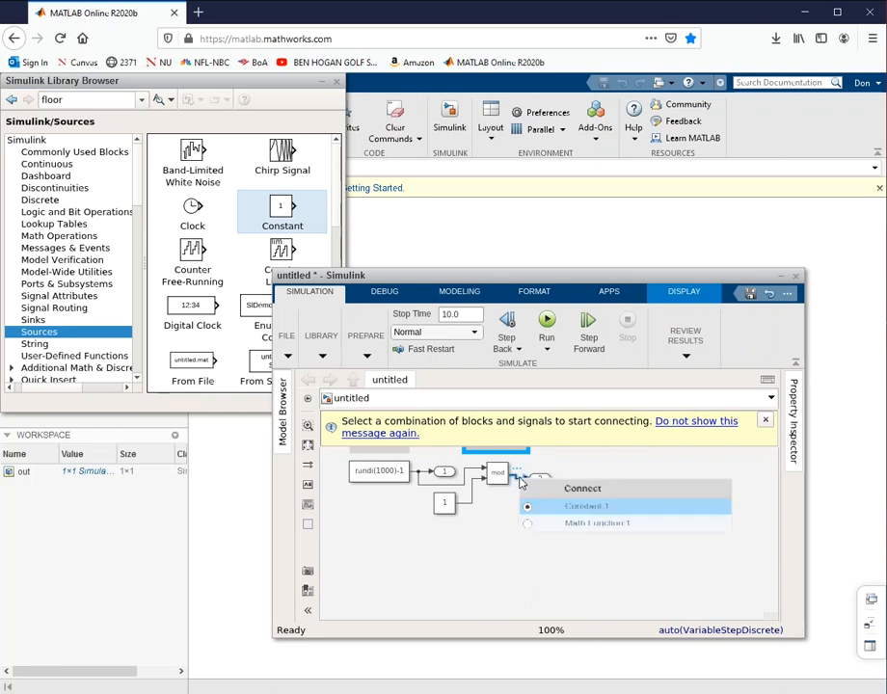
pyautogui.click(529, 525)
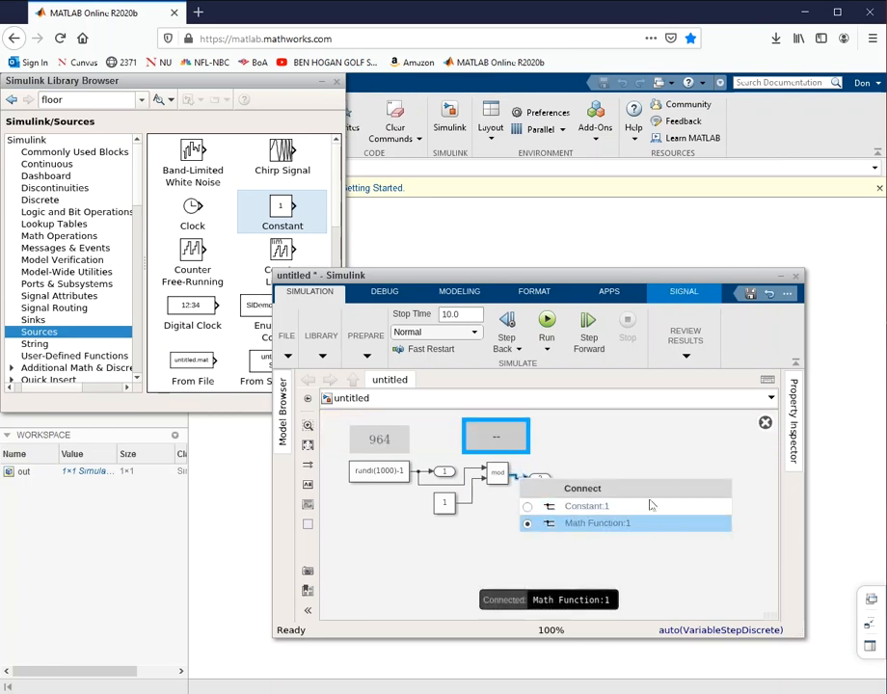
pyautogui.click(765, 424)
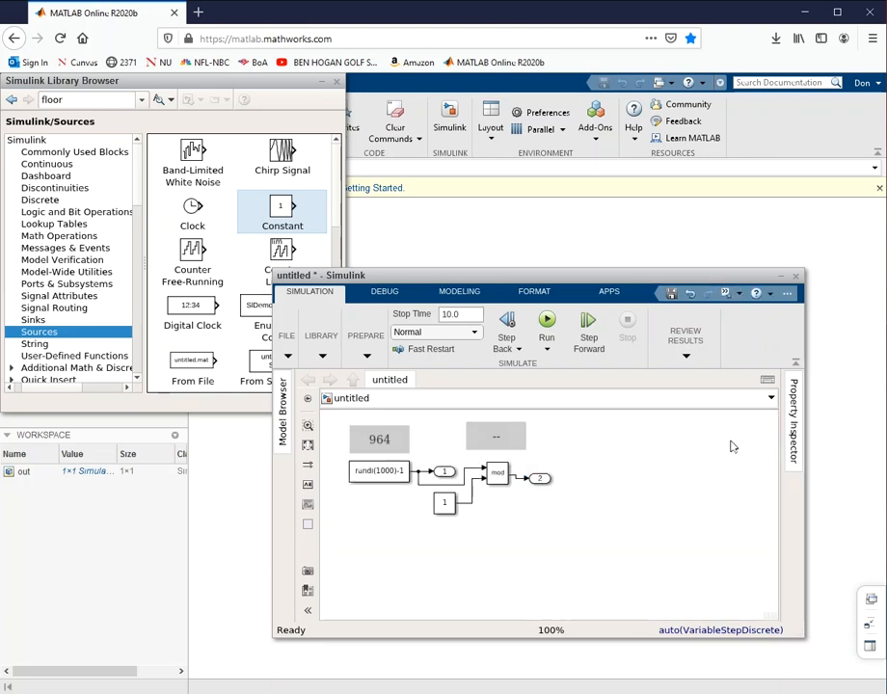
# Set the Constant feeding the mod block's lower input to 10 and run the simulation.
pyautogui.doubleClick(444, 503)
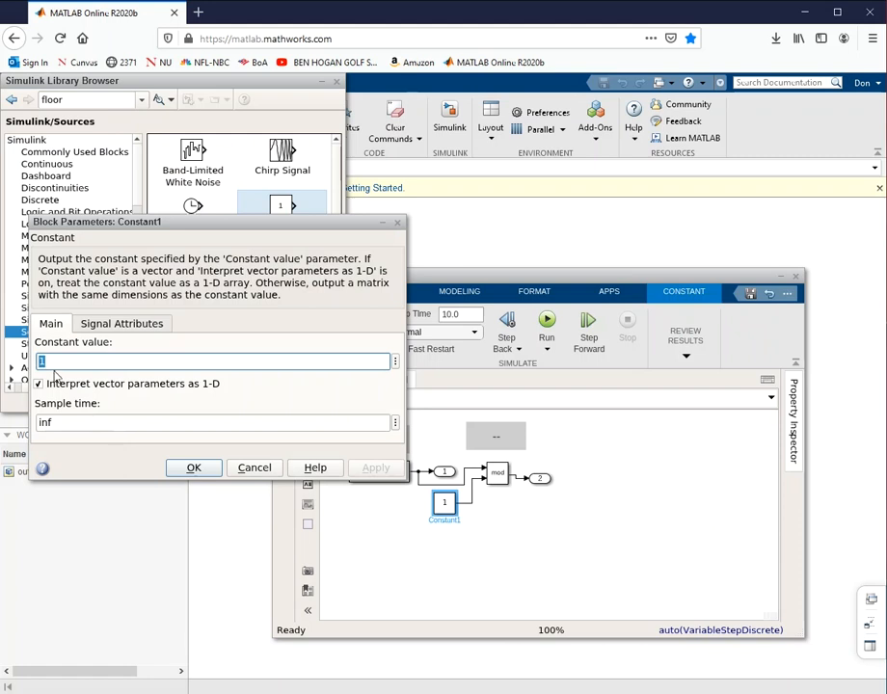
pyautogui.write('0-')
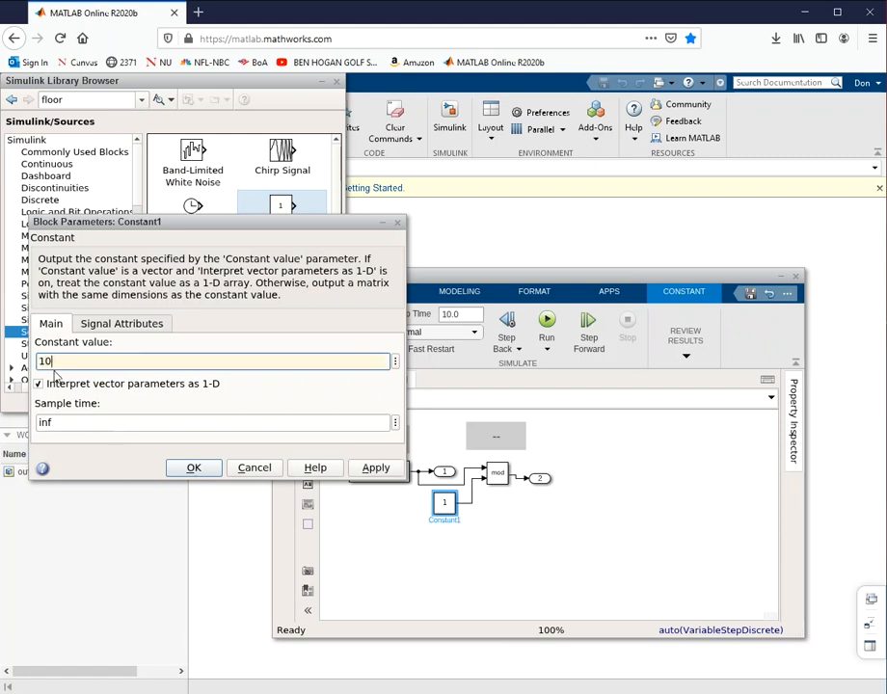
pyautogui.click(208, 473)
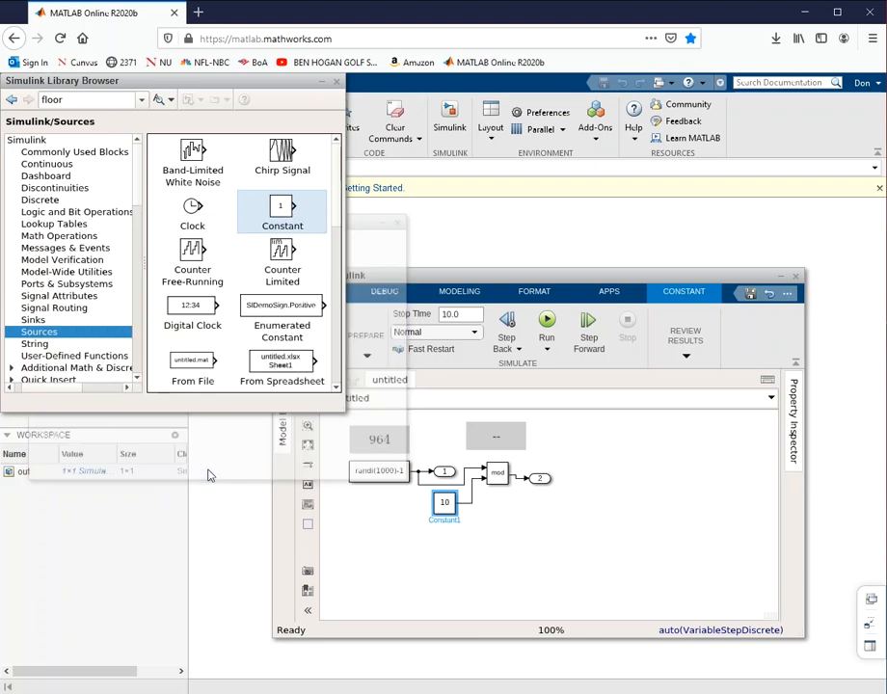
pyautogui.click(548, 322)
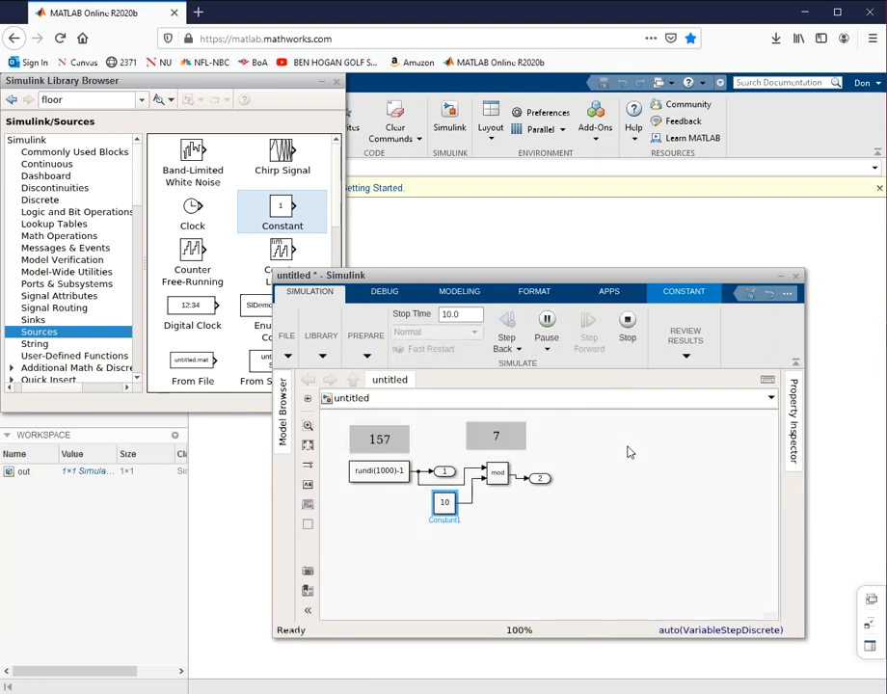
# Compare the two Display readings with the randi(1000)-1 source and the mod block output.
pyautogui.click(390, 441)
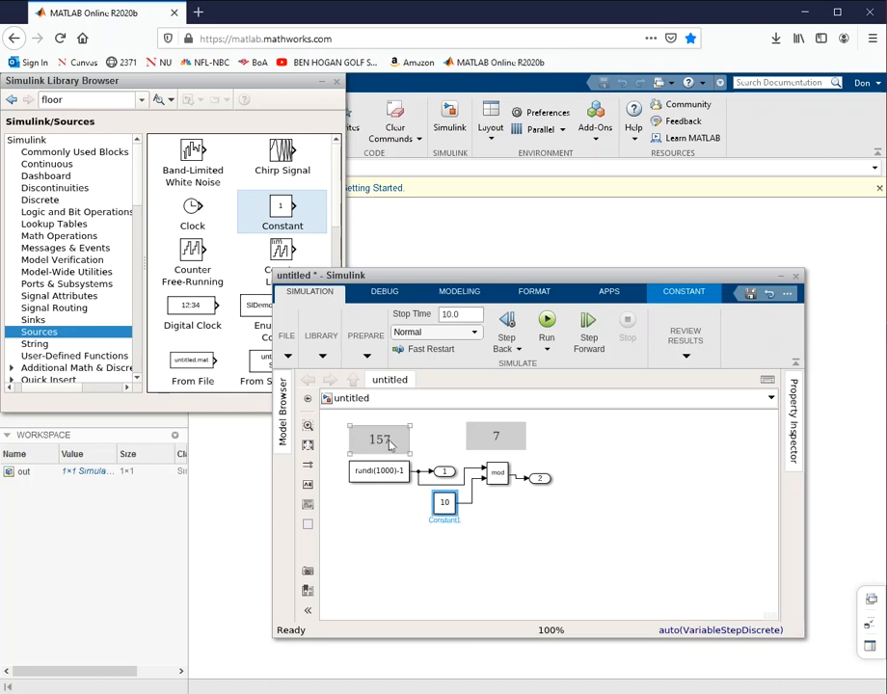
pyautogui.click(507, 442)
pyautogui.click(606, 488)
pyautogui.click(390, 472)
pyautogui.click(378, 439)
pyautogui.click(498, 474)
pyautogui.click(508, 435)
# Delete all blocks and signals of the random-number mod model to empty the canvas.
pyautogui.click(583, 489)
pyautogui.moveTo(575, 543); pyautogui.dragTo(593, 541)
pyautogui.press('Delete')
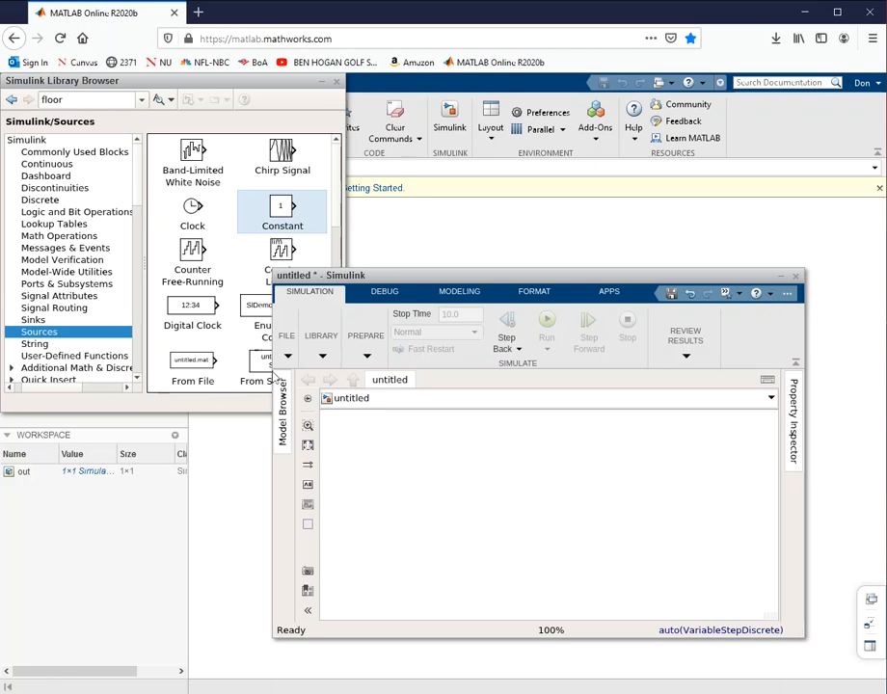
# Add a Constant block from the Sources library with a Pulse Generator block directly below it.
pyautogui.click(284, 214)
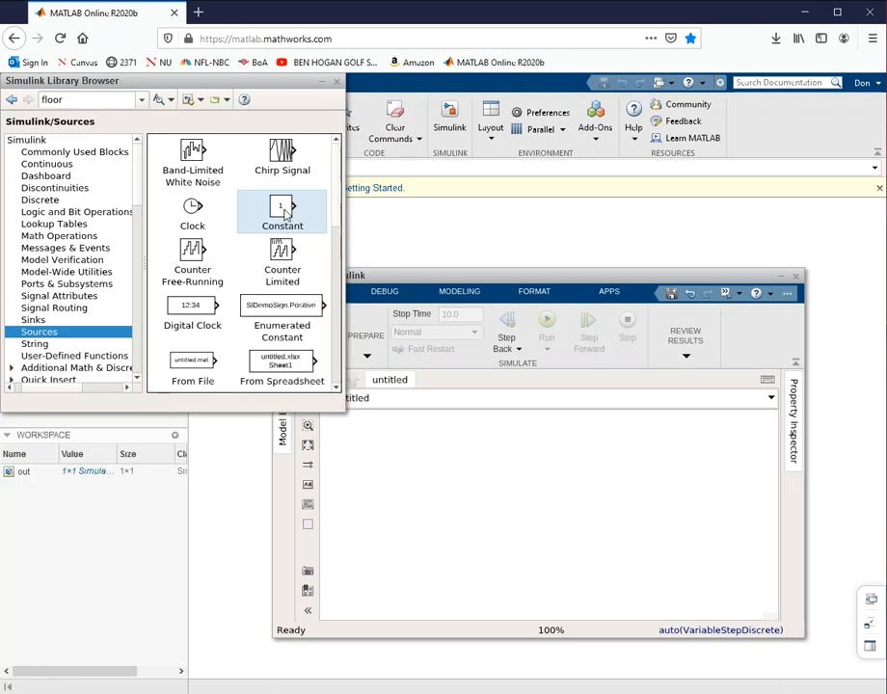
pyautogui.moveTo(284, 214); pyautogui.dragTo(363, 447)
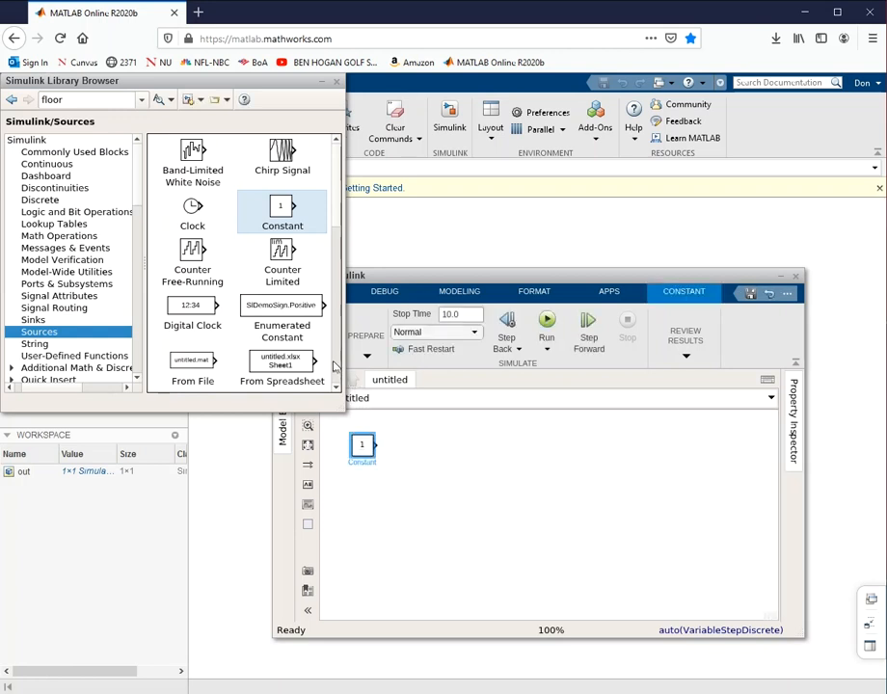
pyautogui.scroll(-5, 334, 366)
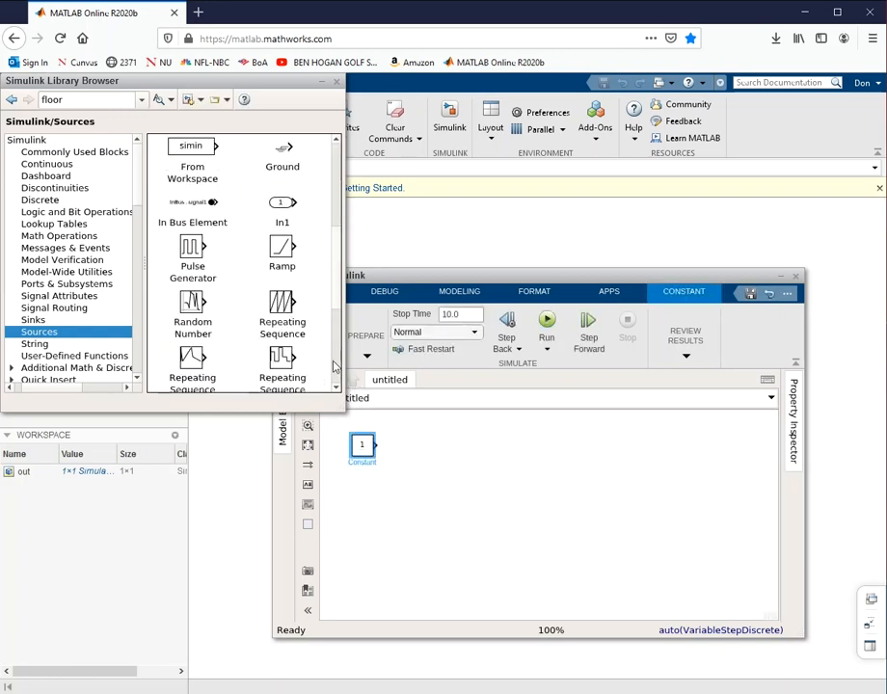
pyautogui.click(197, 253)
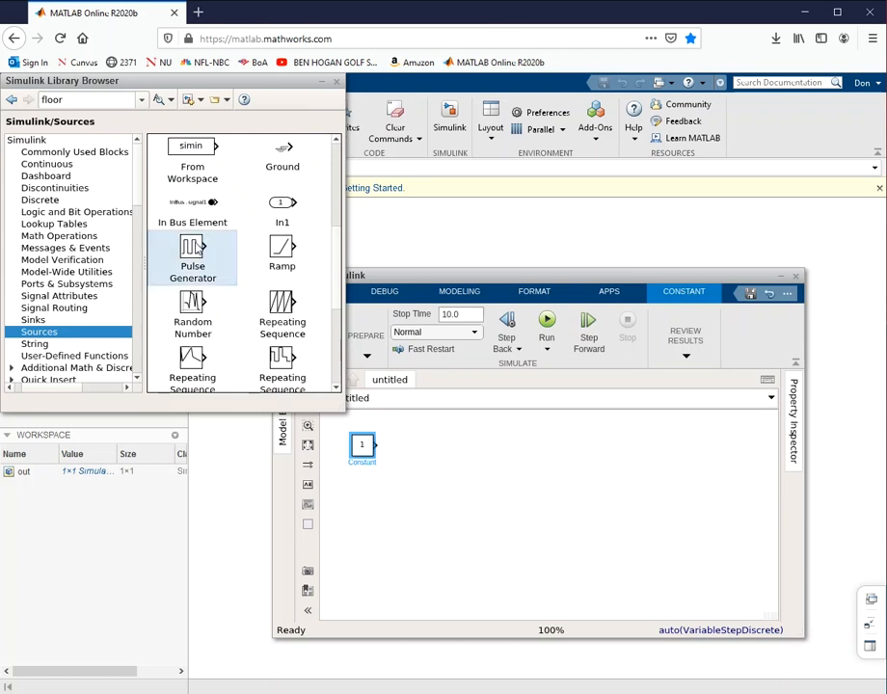
pyautogui.moveTo(197, 248); pyautogui.dragTo(365, 494)
# Add a Logical Operator block from the Logic and Bit Operations library beside the two source blocks.
pyautogui.click(81, 213)
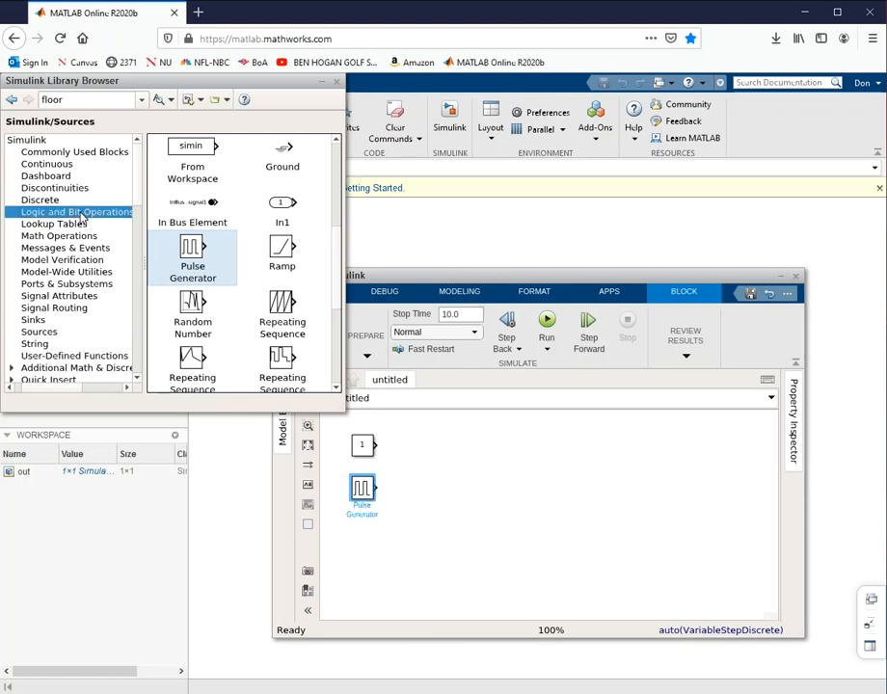
pyautogui.click(337, 357)
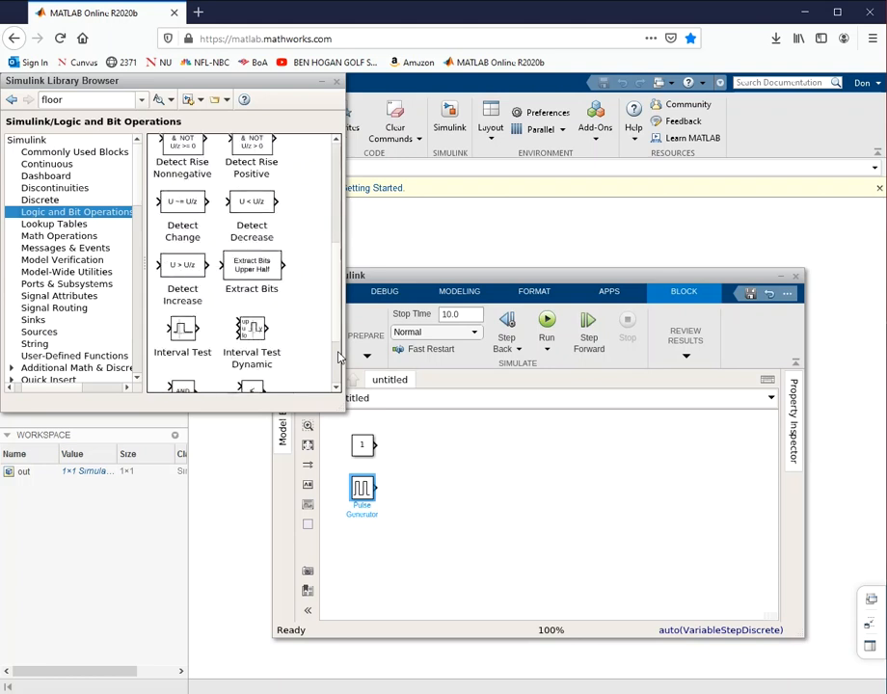
pyautogui.click(337, 357)
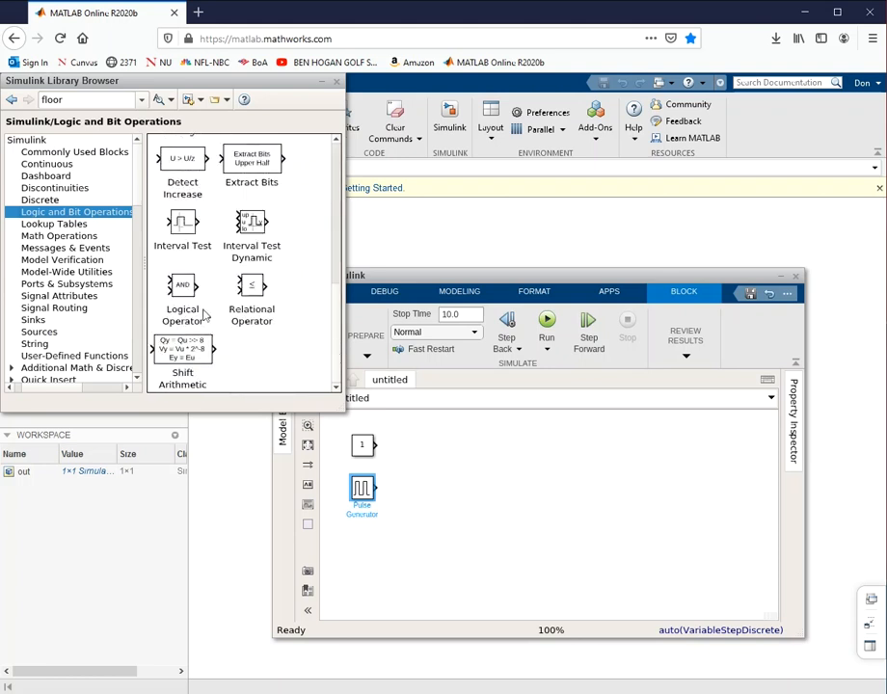
pyautogui.moveTo(185, 285); pyautogui.dragTo(416, 471)
# Set the Logical Operator block to NAND with the distinctive icon shape.
pyautogui.doubleClick(416, 461)
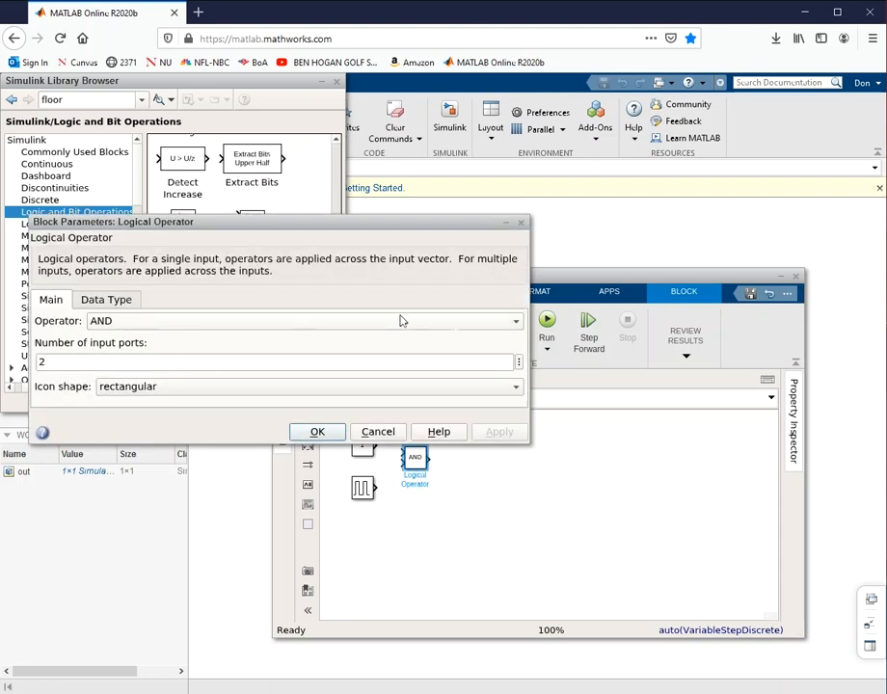
pyautogui.click(517, 323)
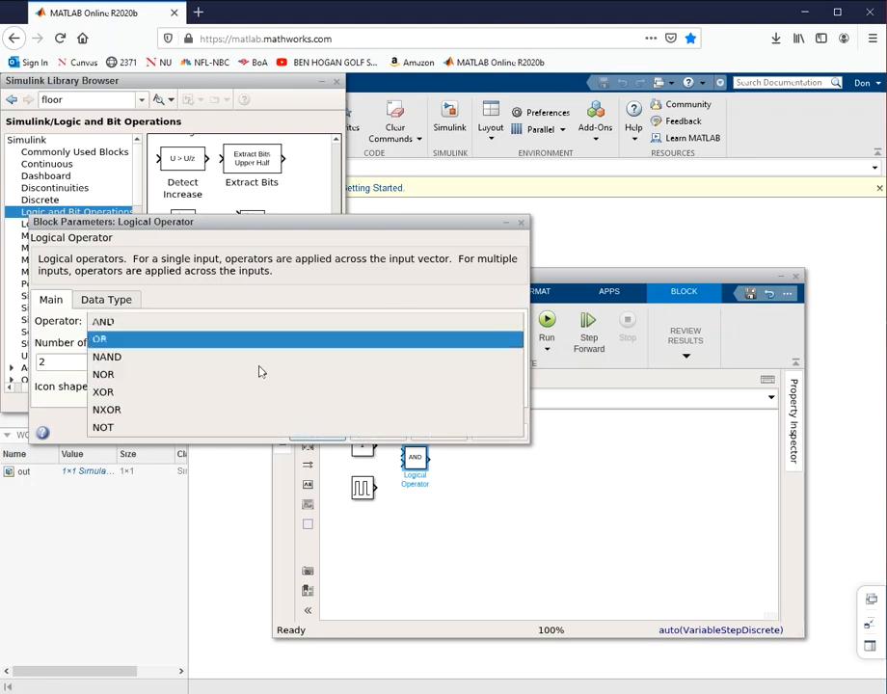
pyautogui.click(153, 360)
pyautogui.click(425, 391)
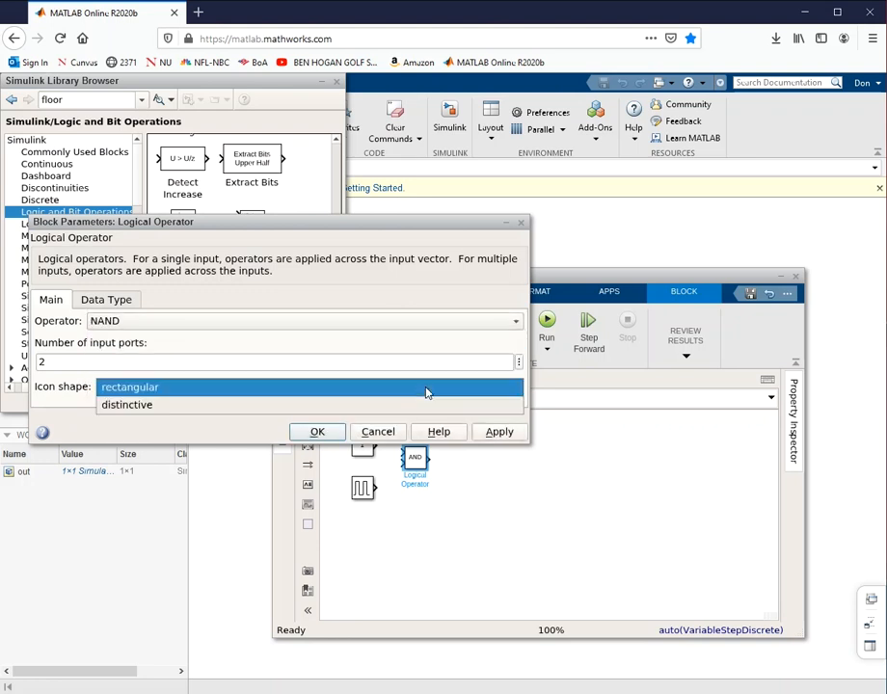
pyautogui.click(160, 408)
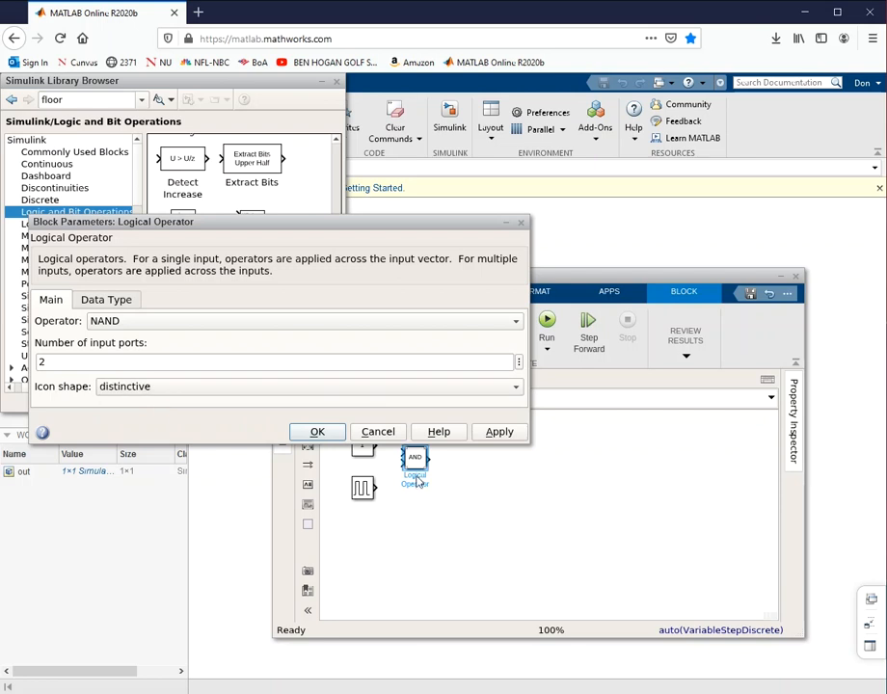
pyautogui.click(314, 430)
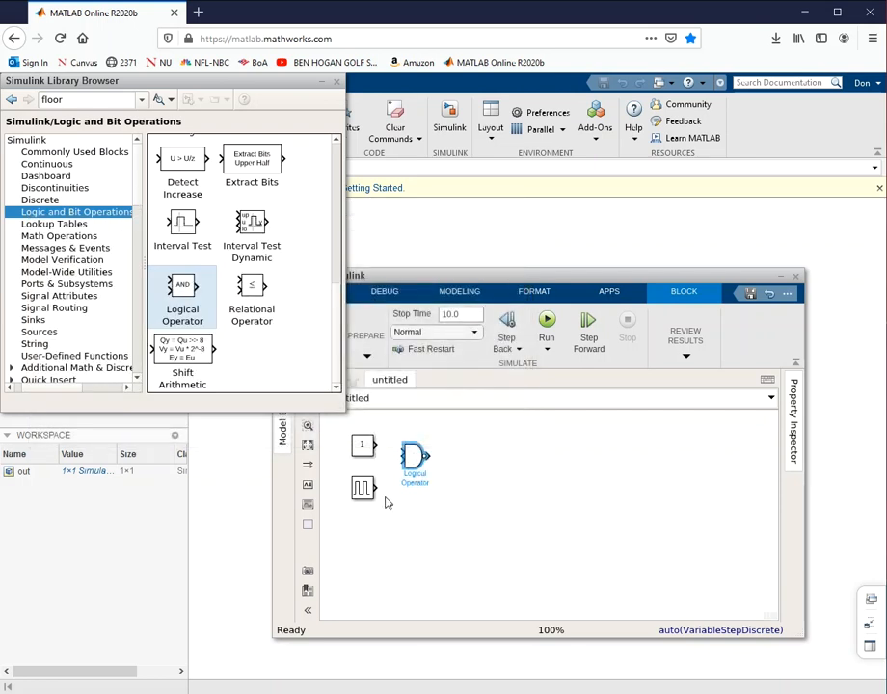
# Wire the Constant to the NAND gate's upper input and the Pulse Generator to its lower input.
pyautogui.click(380, 485)
pyautogui.moveTo(395, 466)
pyautogui.mouseDown()
pyautogui.moveTo(377, 487)
pyautogui.moveTo(382, 448)
pyautogui.moveTo(403, 451)
pyautogui.mouseUp()
pyautogui.click(408, 460)
pyautogui.click(444, 477)
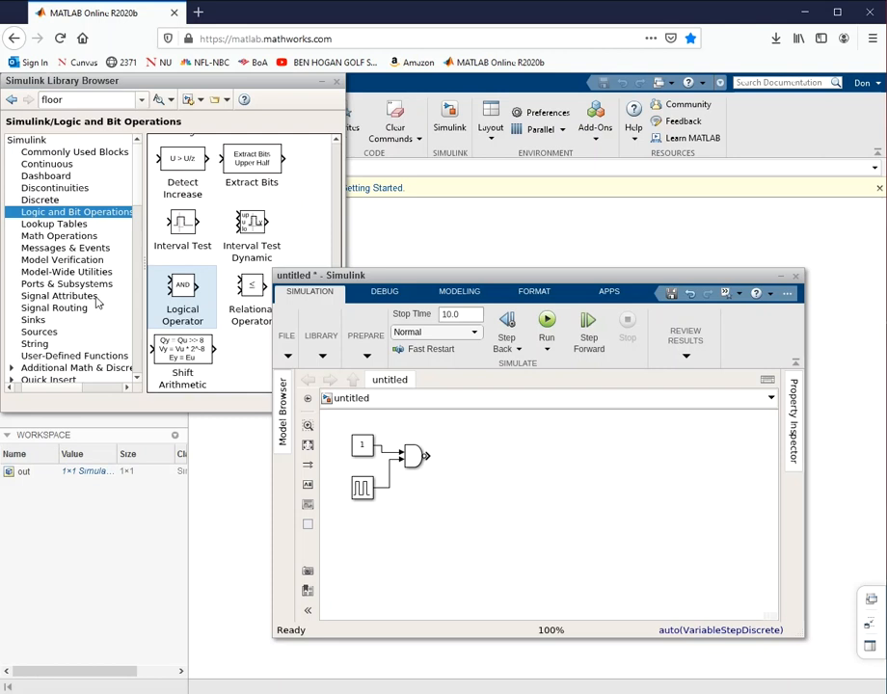
# Add a Scope block from the Sinks library after the NAND gate and wire the gate output to it.
pyautogui.click(35, 319)
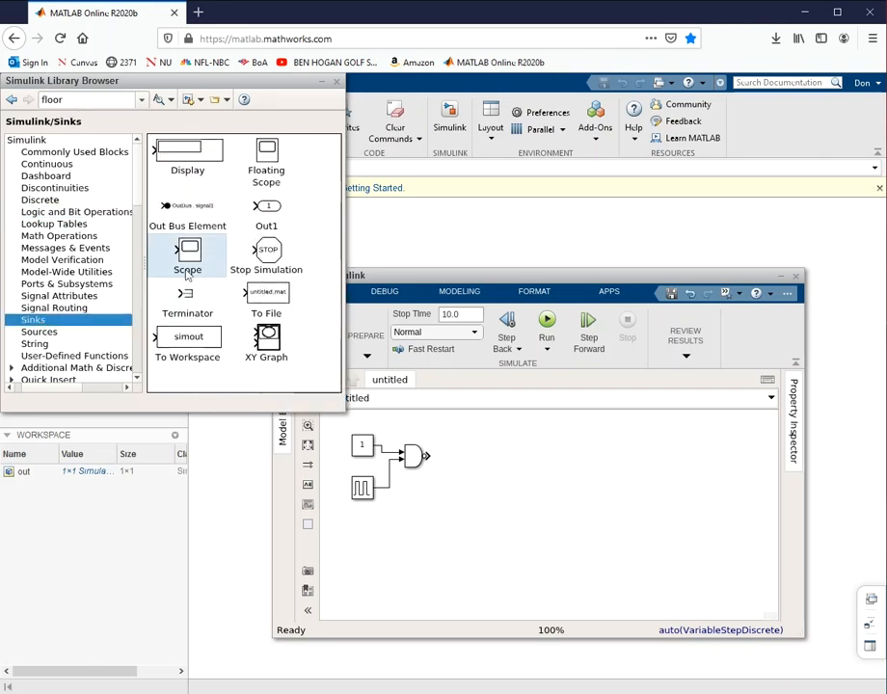
pyautogui.moveTo(187, 254); pyautogui.dragTo(456, 470)
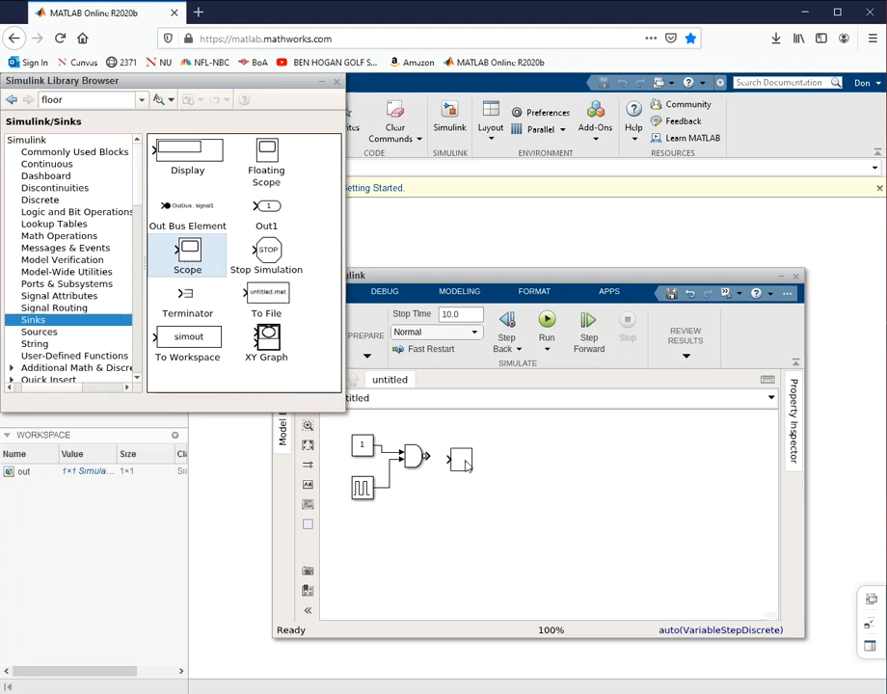
pyautogui.moveTo(427, 456); pyautogui.dragTo(451, 460)
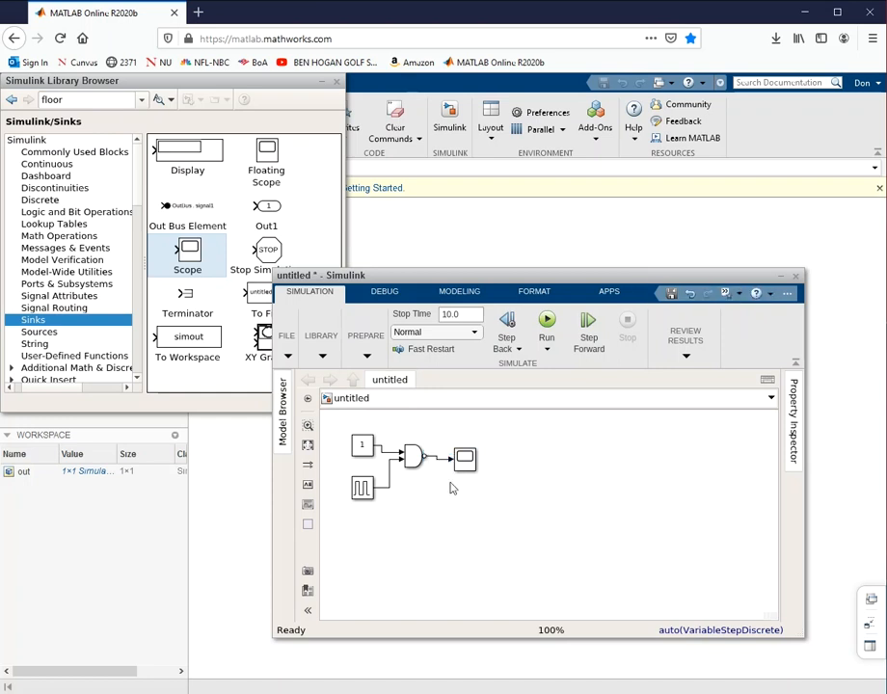
# Set the Pulse Generator's period to 1 second and its pulse width to 80% of the period.
pyautogui.click(361, 489)
pyautogui.doubleClick(361, 489)
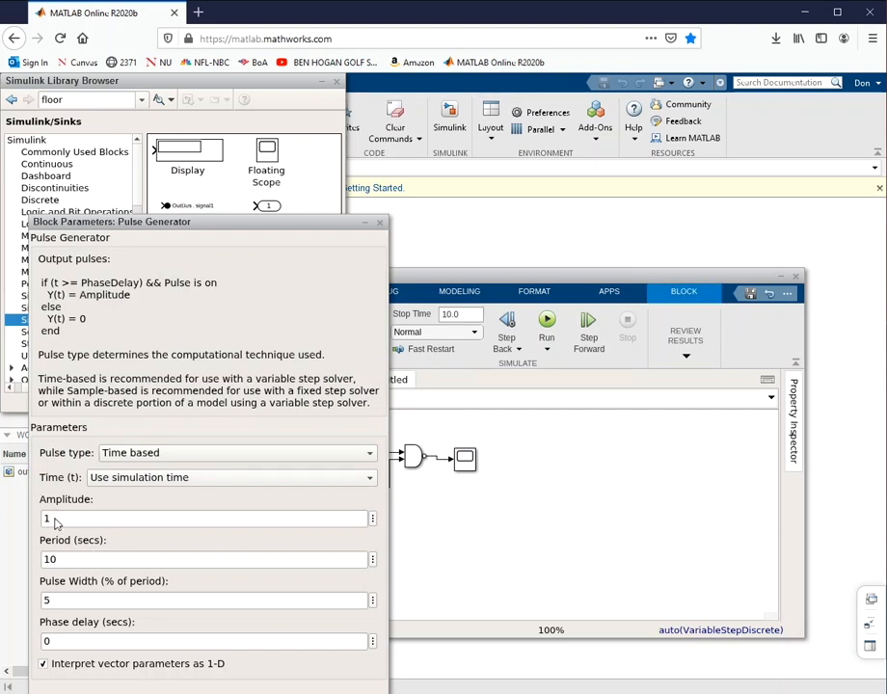
pyautogui.doubleClick(66, 562)
pyautogui.write('1')
pyautogui.doubleClick(54, 602)
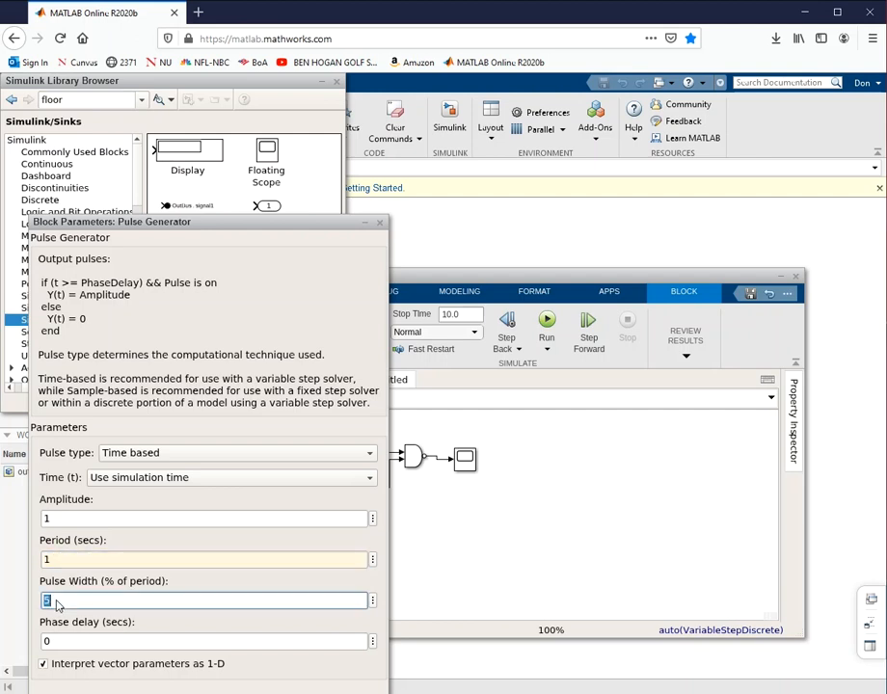
pyautogui.write('80')
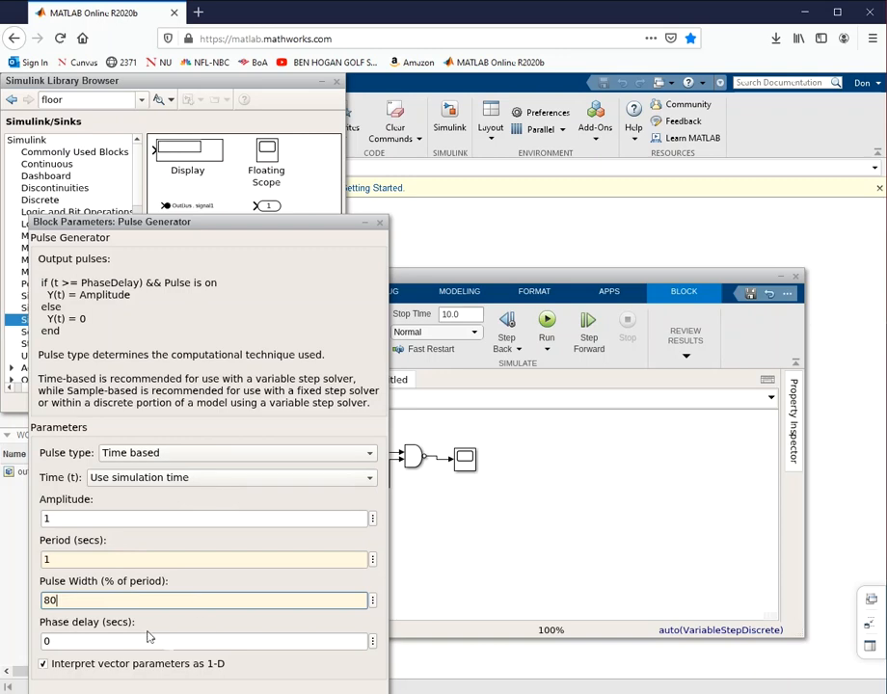
pyautogui.moveTo(258, 223); pyautogui.dragTo(254, 160)
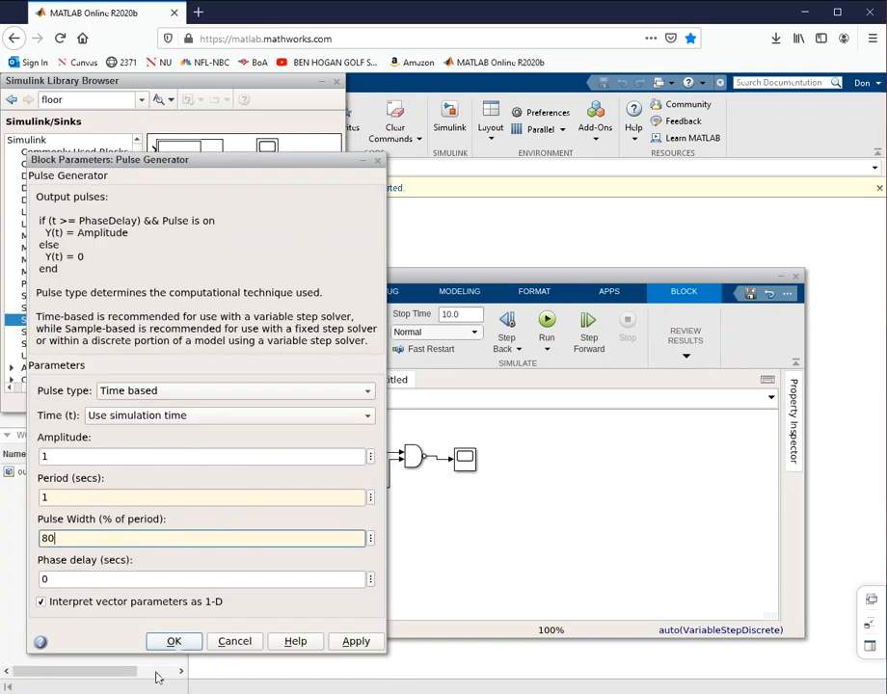
pyautogui.click(175, 641)
pyautogui.click(175, 641)
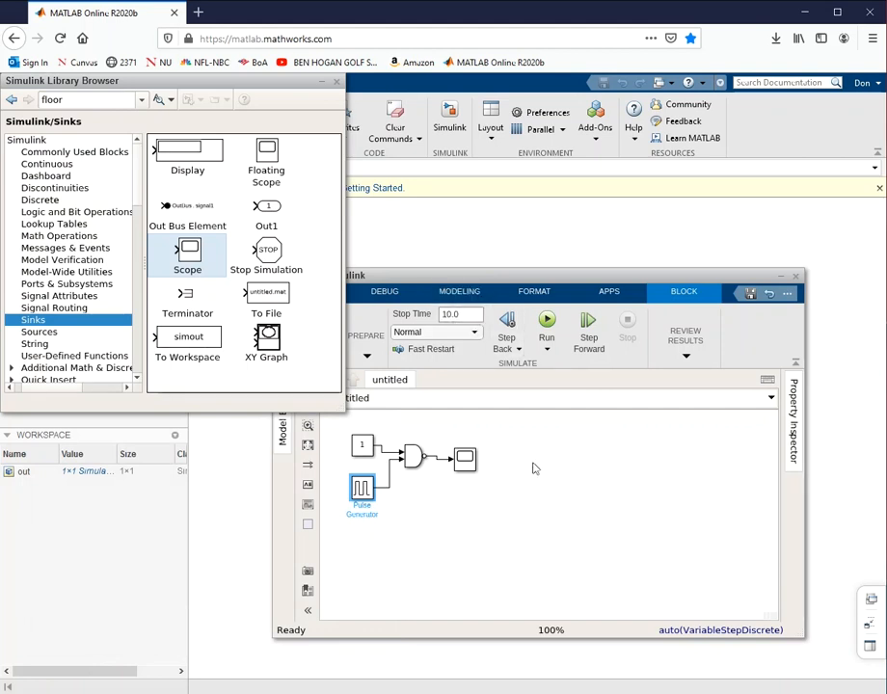
# Run the simulation and open the Scope to view the NAND gate's output waveform.
pyautogui.click(546, 322)
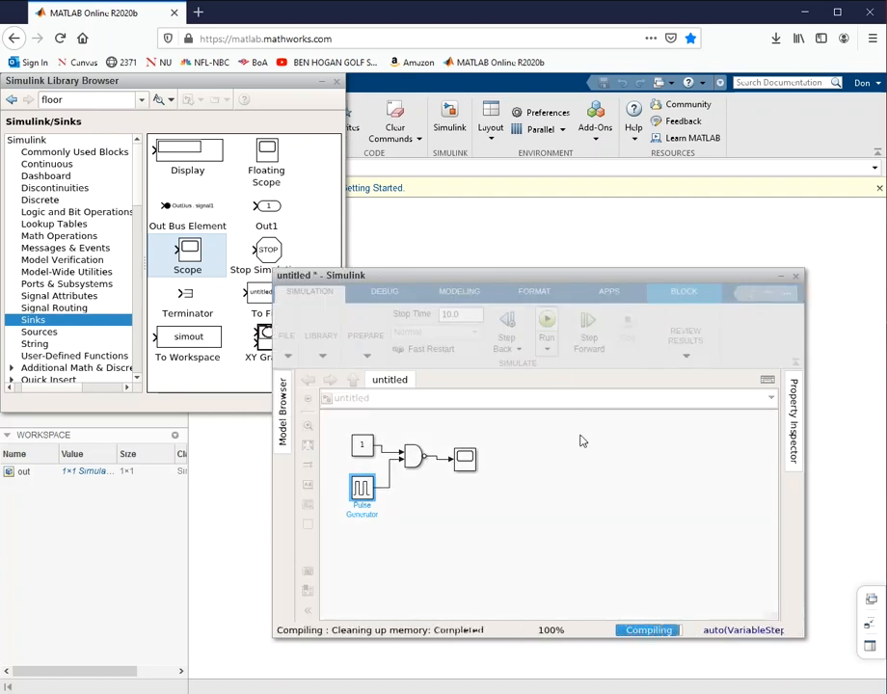
pyautogui.click(466, 463)
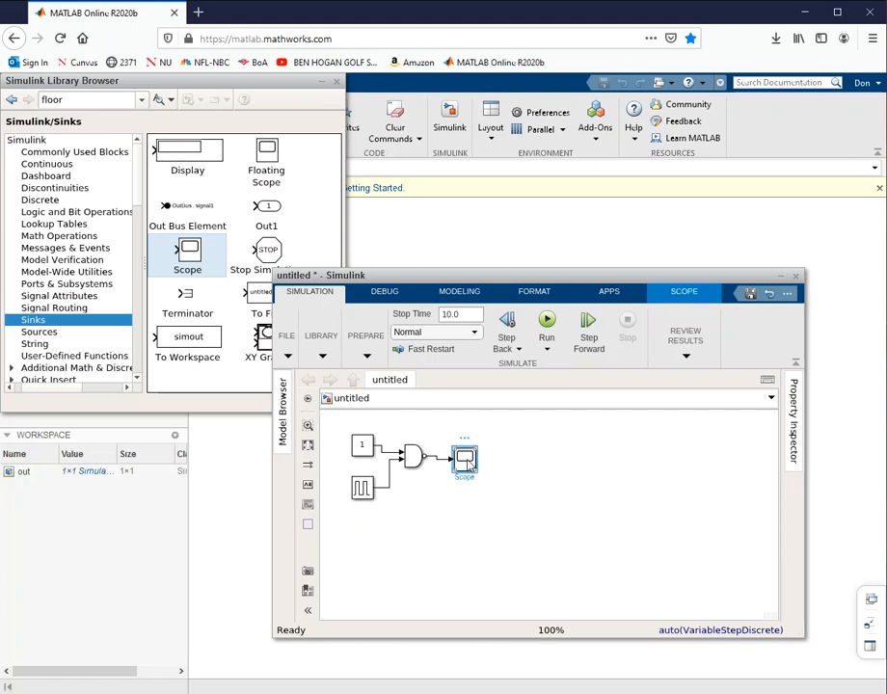
pyautogui.doubleClick(466, 463)
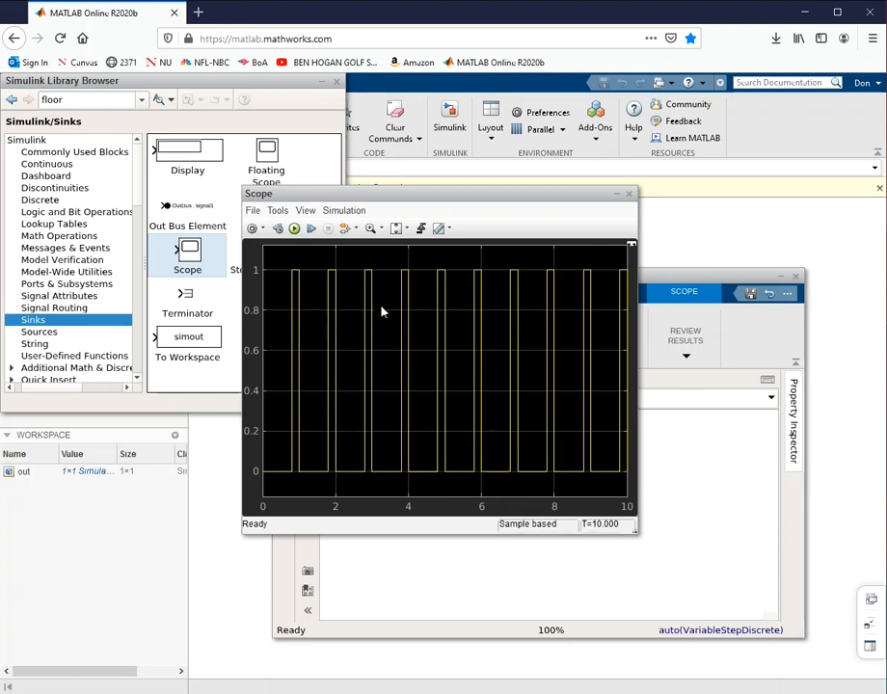
# Close the Scope window and set the Constant block's value to 0.
pyautogui.click(631, 196)
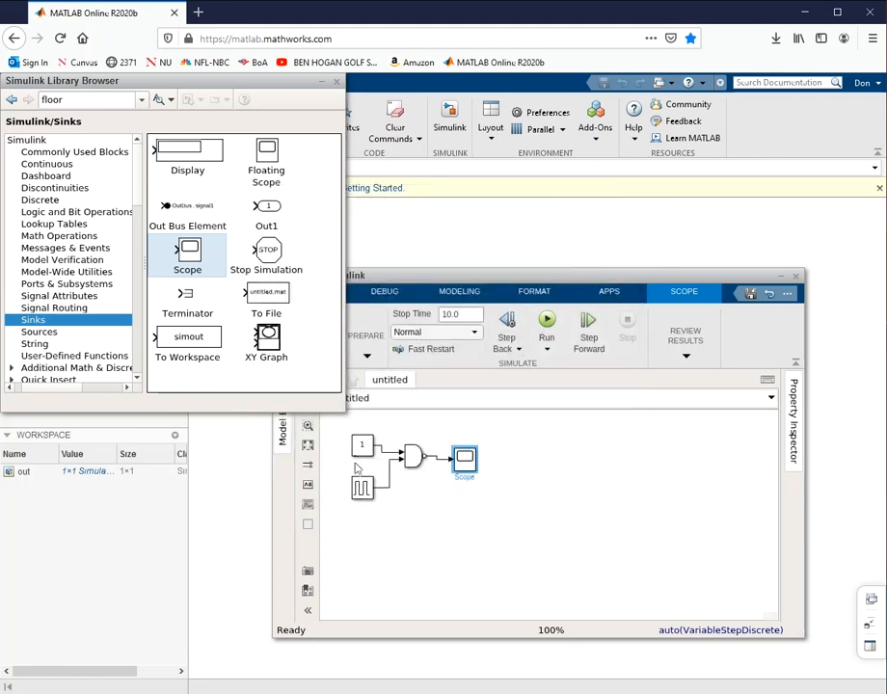
pyautogui.click(363, 449)
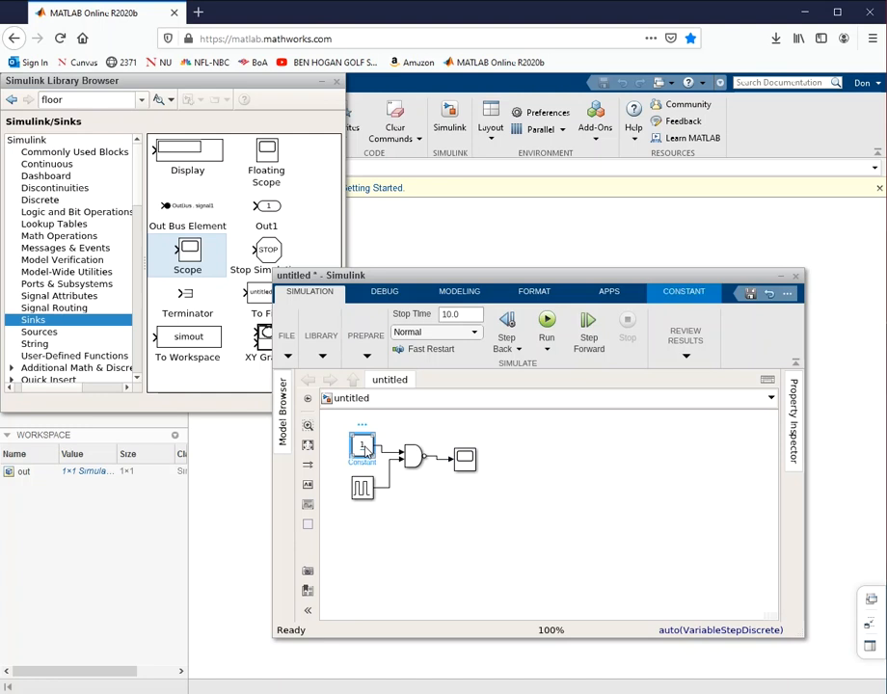
pyautogui.doubleClick(363, 449)
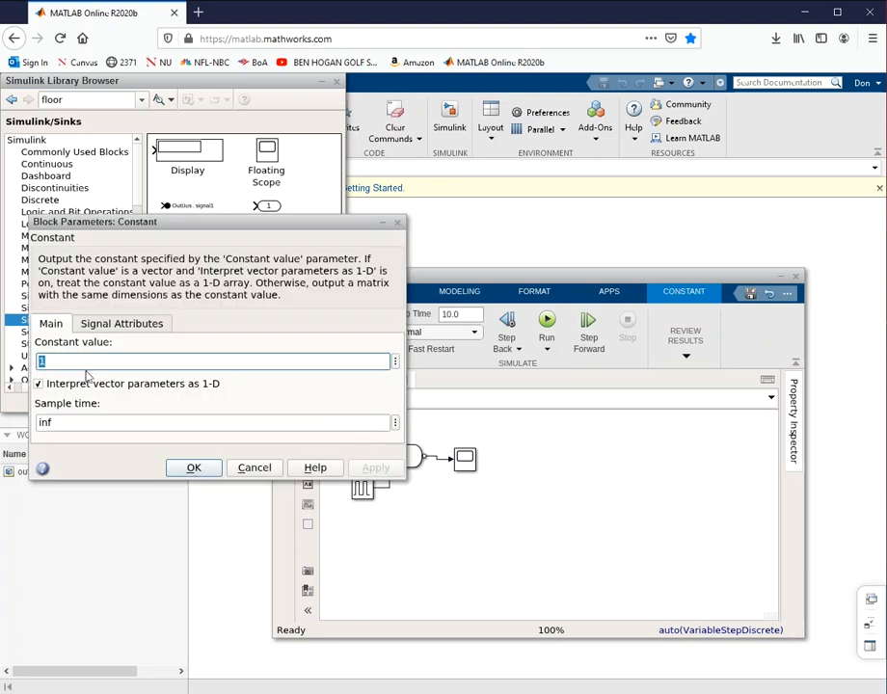
pyautogui.write('0')
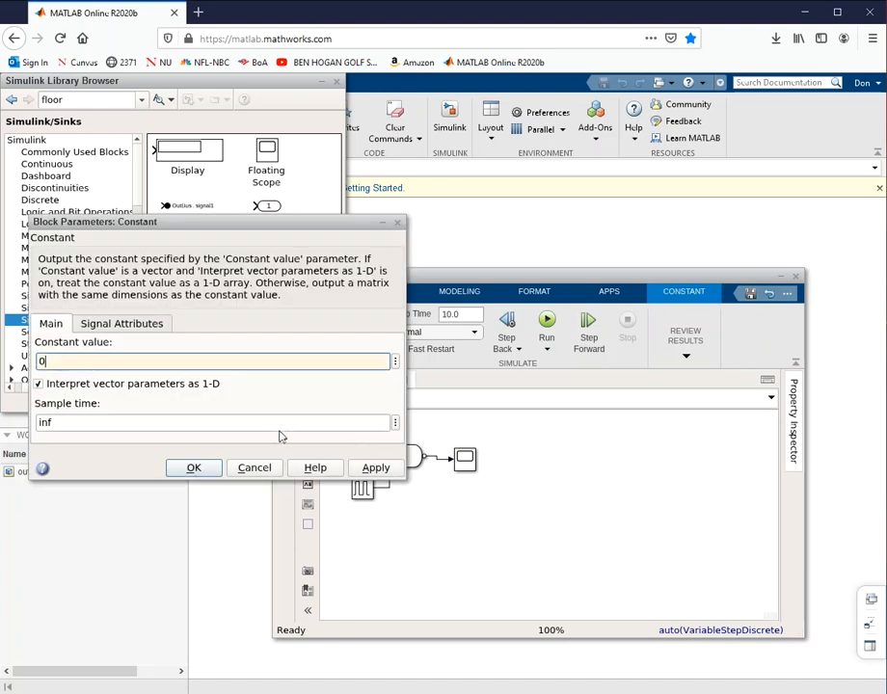
pyautogui.click(192, 469)
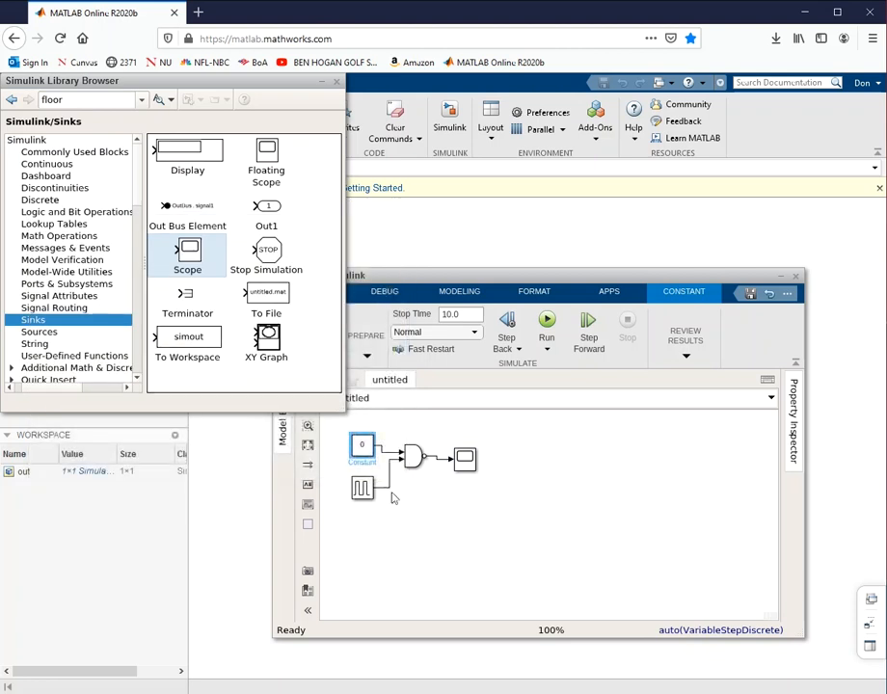
# Rerun the simulation, view the NAND gate's output on the Scope for the 0 constant input, and close the Scope.
pyautogui.click(485, 496)
pyautogui.click(546, 326)
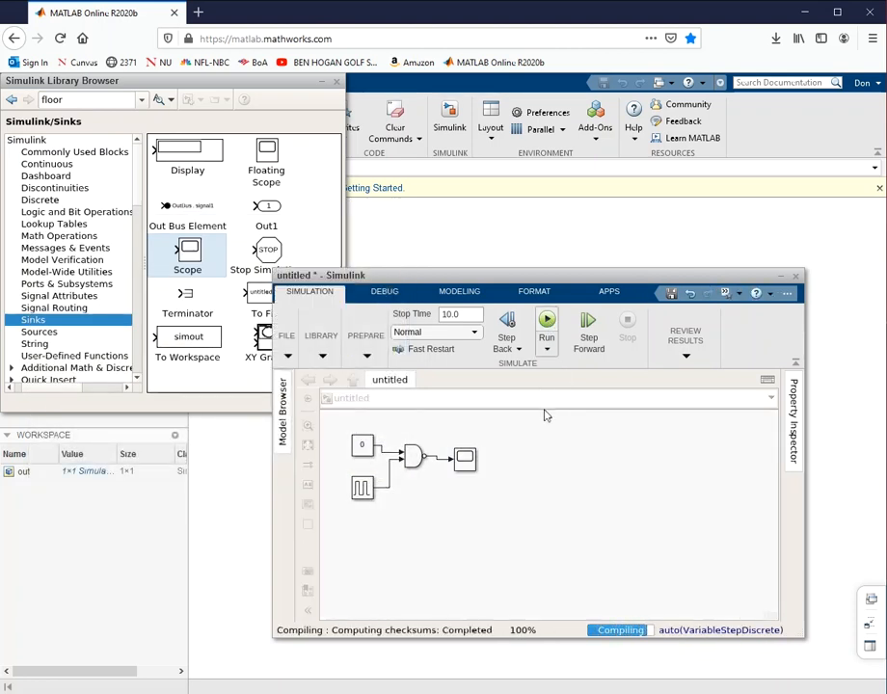
pyautogui.doubleClick(467, 459)
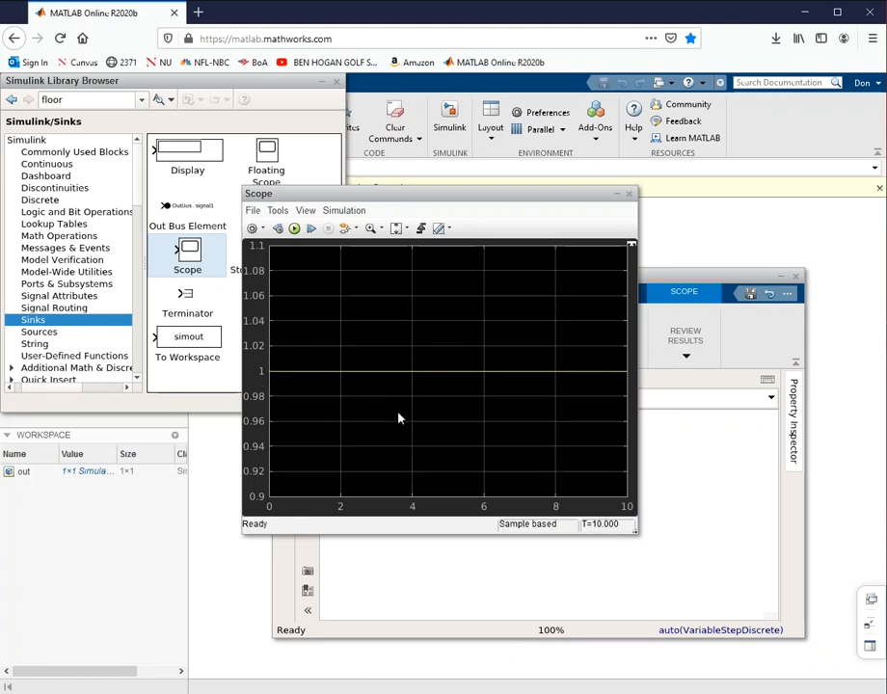
pyautogui.click(630, 196)
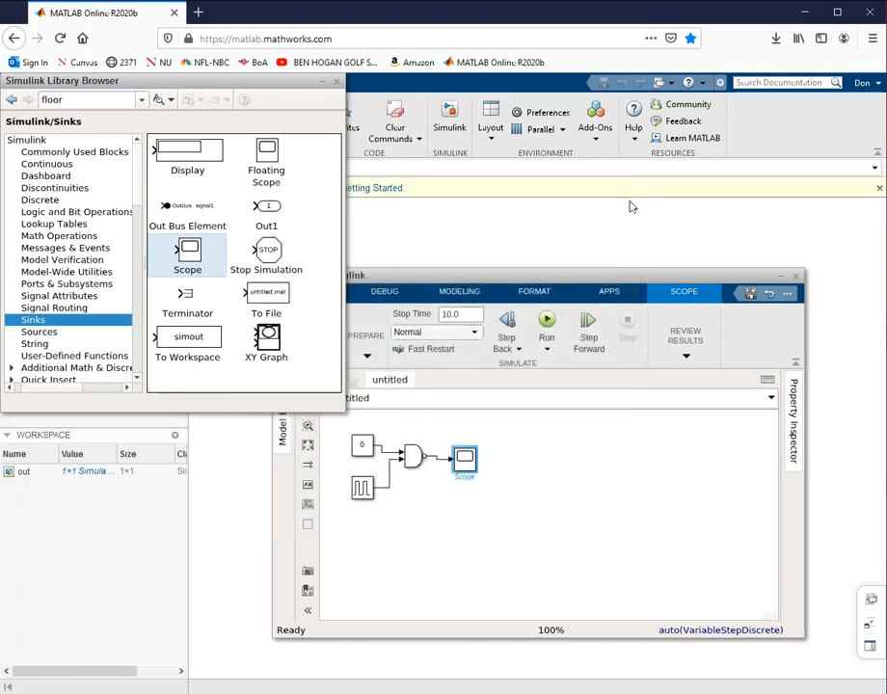
# Save the model under the name testingsim and close the Simulink Library Browser.
pyautogui.click(415, 277)
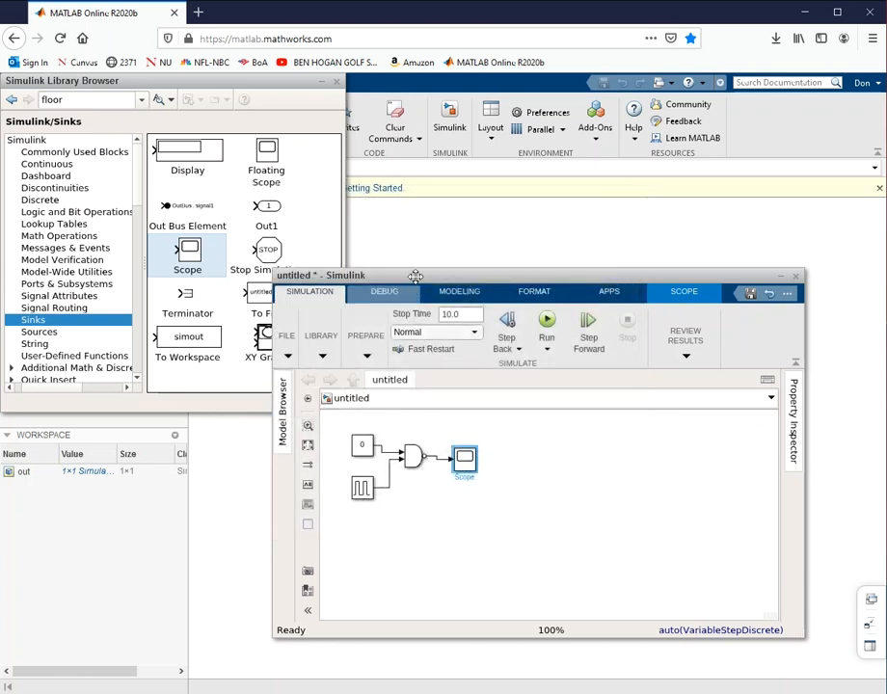
pyautogui.click(289, 356)
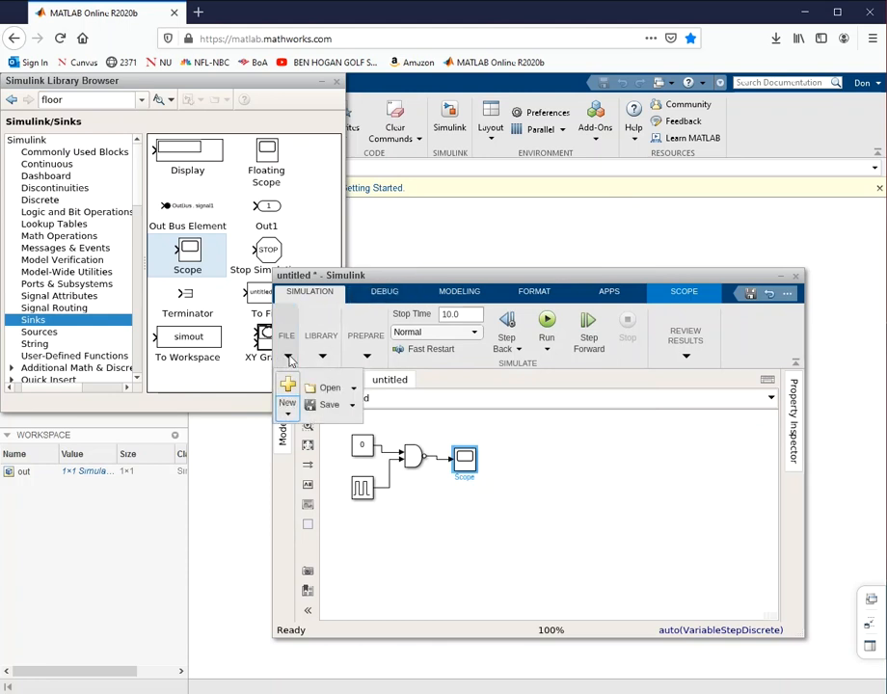
pyautogui.click(352, 408)
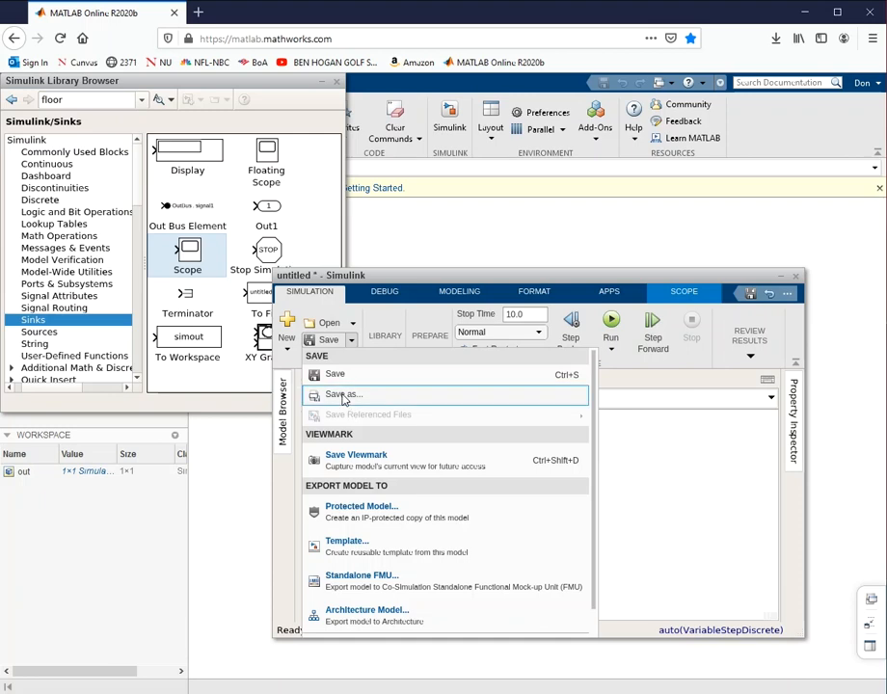
pyautogui.click(341, 392)
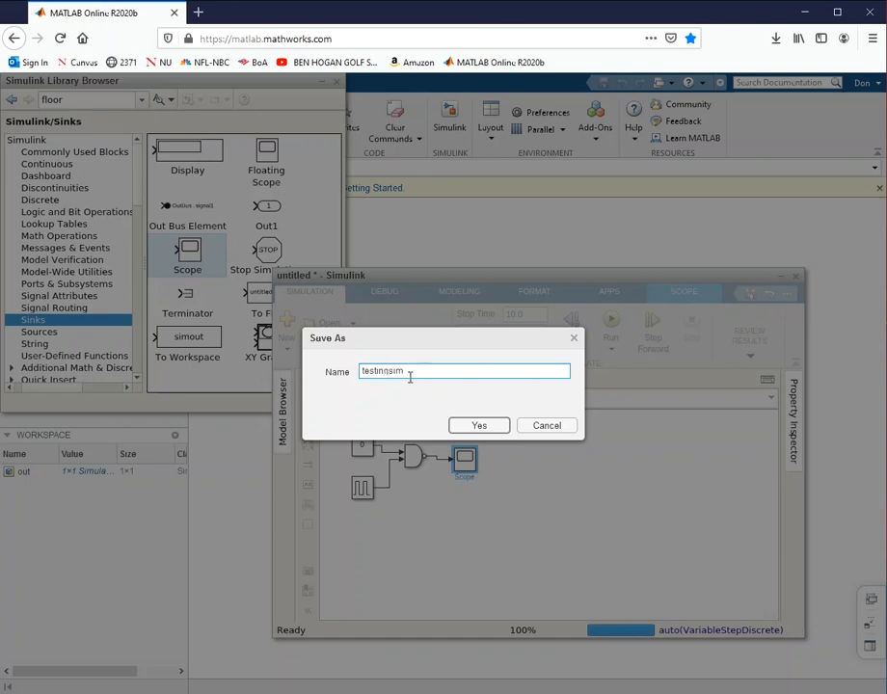
pyautogui.write('g')
pyautogui.click(479, 426)
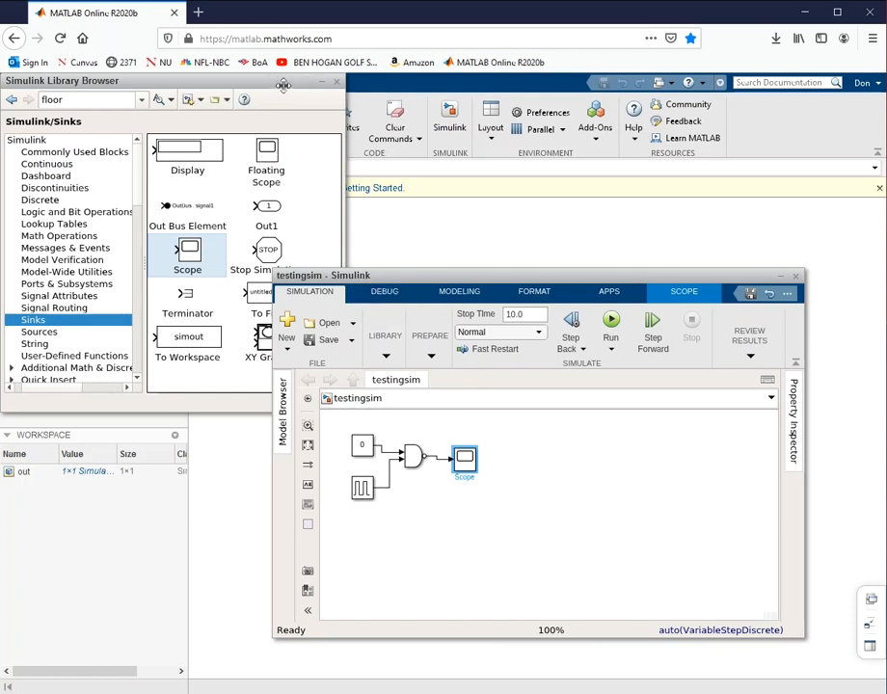
pyautogui.click(336, 84)
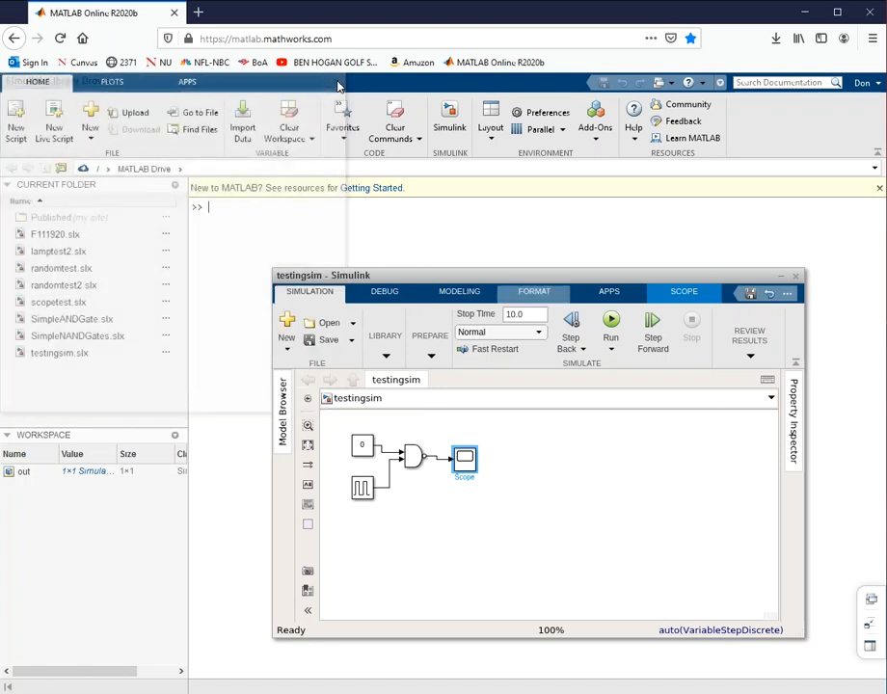